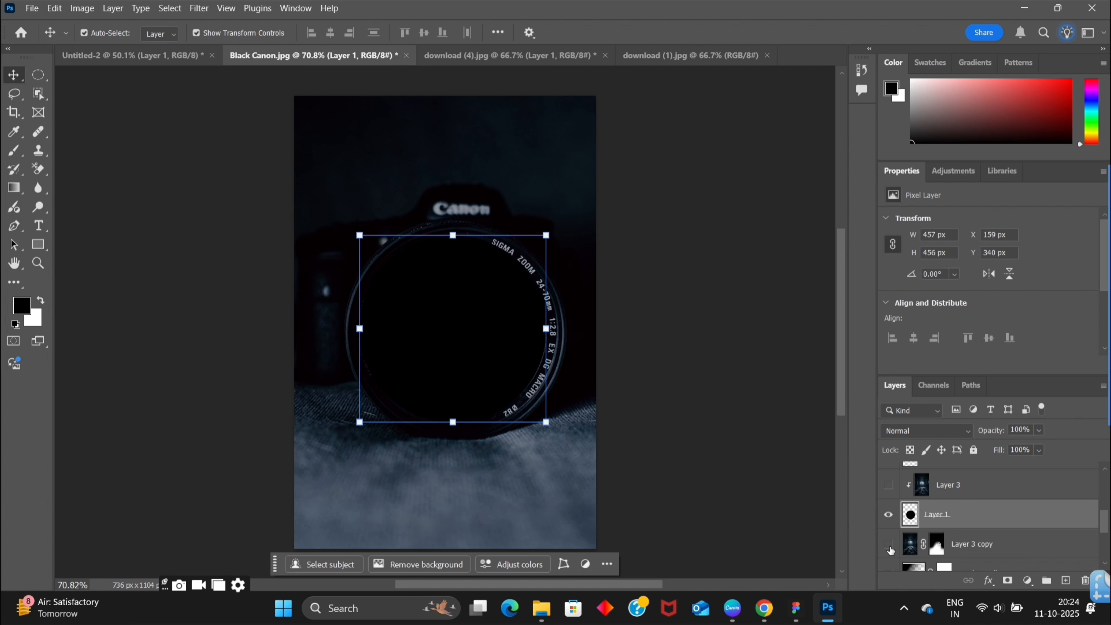
Show Layer 3, the tunnel image clipped inside the lens circle
left_click(888, 484)
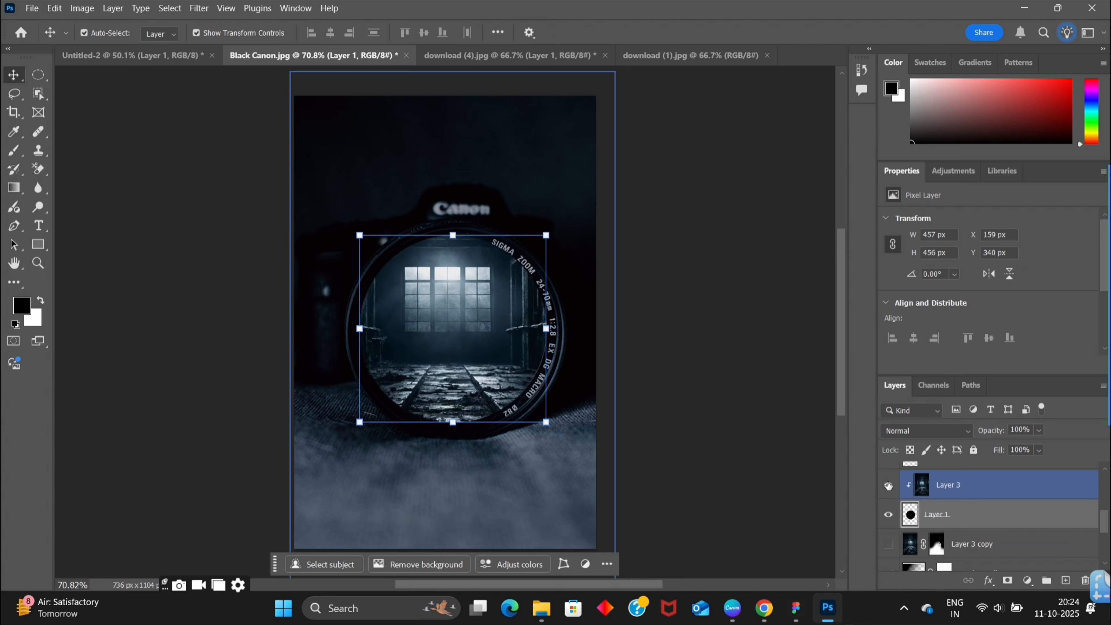
right_click(976, 482)
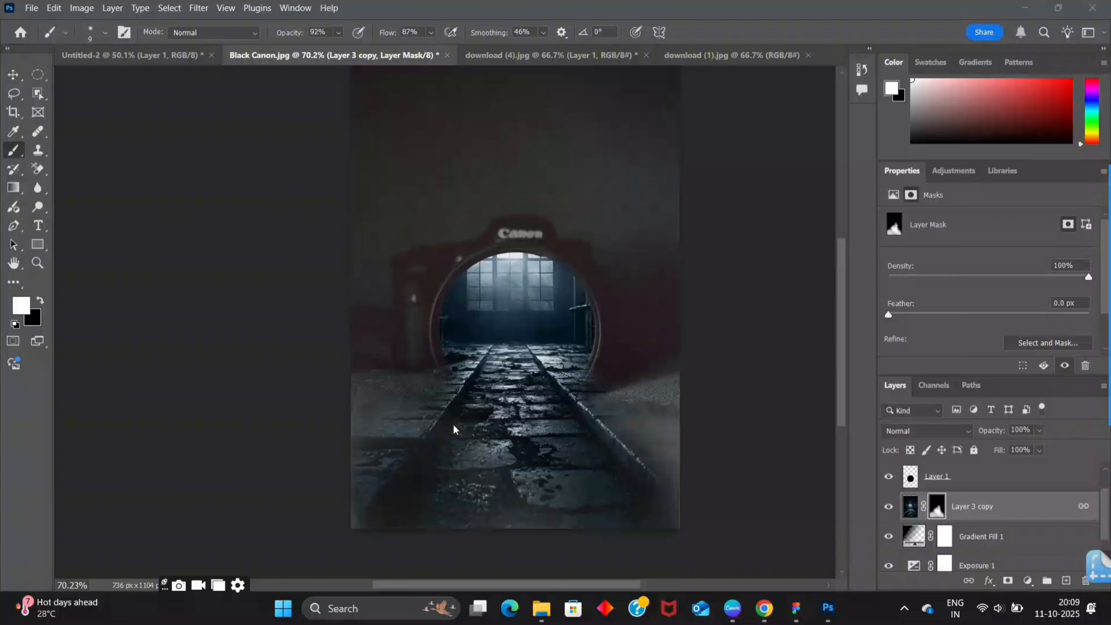
Enlarge the brush to 250 px and paint white on the Layer 3 copy mask to bring out the tracks below the lens
scroll(537, 363, "down", 2)
left_click(940, 509)
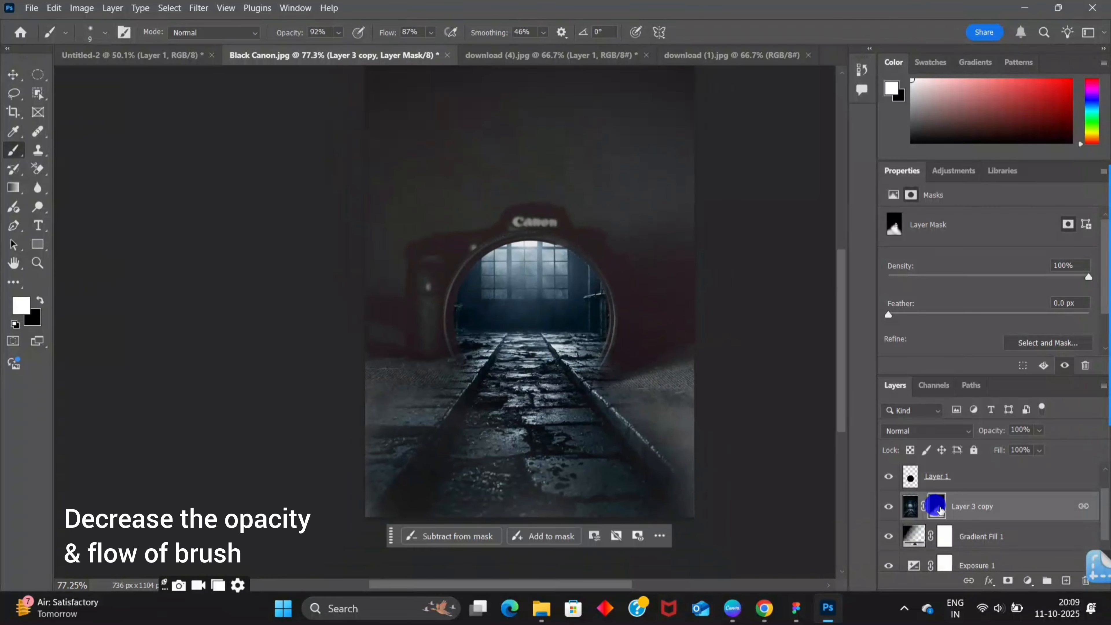
left_click(9, 149)
key("bracketright")
key("bracketright")
key("bracketright")
key("bracketright")
key("bracketright")
key("bracketright")
key("bracketright")
key("bracketright")
mouse_move(507, 373)
left_mouse_down()
mouse_move(462, 433)
mouse_move(432, 452)
left_mouse_up()
mouse_move(469, 417)
left_mouse_down()
mouse_move(377, 514)
mouse_move(535, 441)
mouse_move(659, 520)
mouse_move(514, 547)
mouse_move(542, 538)
mouse_move(440, 524)
mouse_move(462, 534)
mouse_move(406, 543)
mouse_move(414, 521)
mouse_move(339, 539)
mouse_move(439, 483)
mouse_move(621, 483)
mouse_move(647, 507)
mouse_move(526, 305)
left_mouse_up()
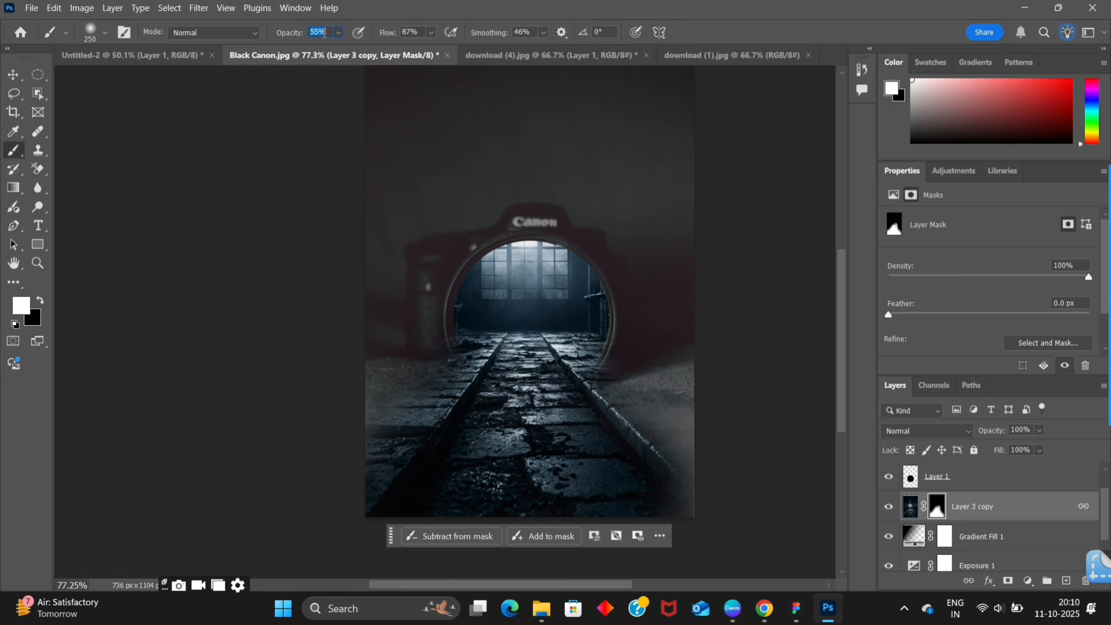
Set the brush to 47% opacity and 34% flow, and paint the Layer 3 copy mask softly across the ground beside the tracks
type("47")
left_click(410, 30)
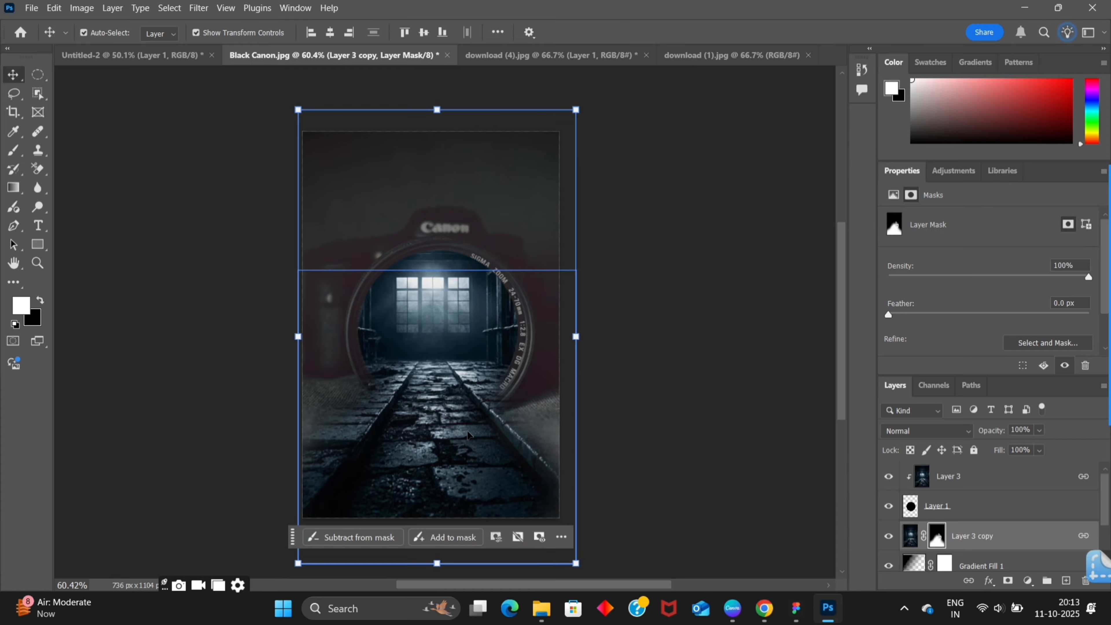
left_click(938, 536)
left_click(13, 150)
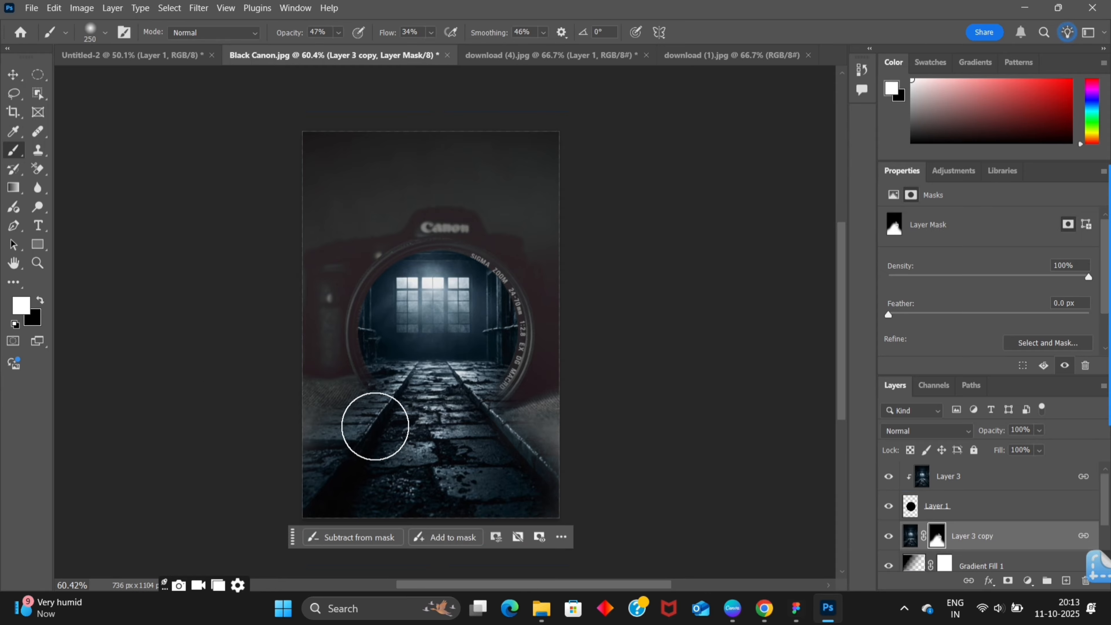
mouse_move(305, 436)
left_mouse_down()
mouse_move(278, 431)
mouse_move(543, 466)
mouse_move(501, 438)
mouse_move(528, 440)
mouse_move(429, 382)
mouse_move(446, 339)
mouse_move(437, 308)
mouse_move(421, 310)
mouse_move(390, 438)
mouse_move(378, 422)
mouse_move(349, 422)
mouse_move(469, 397)
mouse_move(461, 409)
mouse_move(487, 406)
mouse_move(510, 448)
mouse_move(586, 407)
mouse_move(538, 451)
mouse_move(507, 446)
mouse_move(565, 426)
left_mouse_up()
Add a Curves adjustment layer directly above Layer 0
scroll(935, 531, "down", 2)
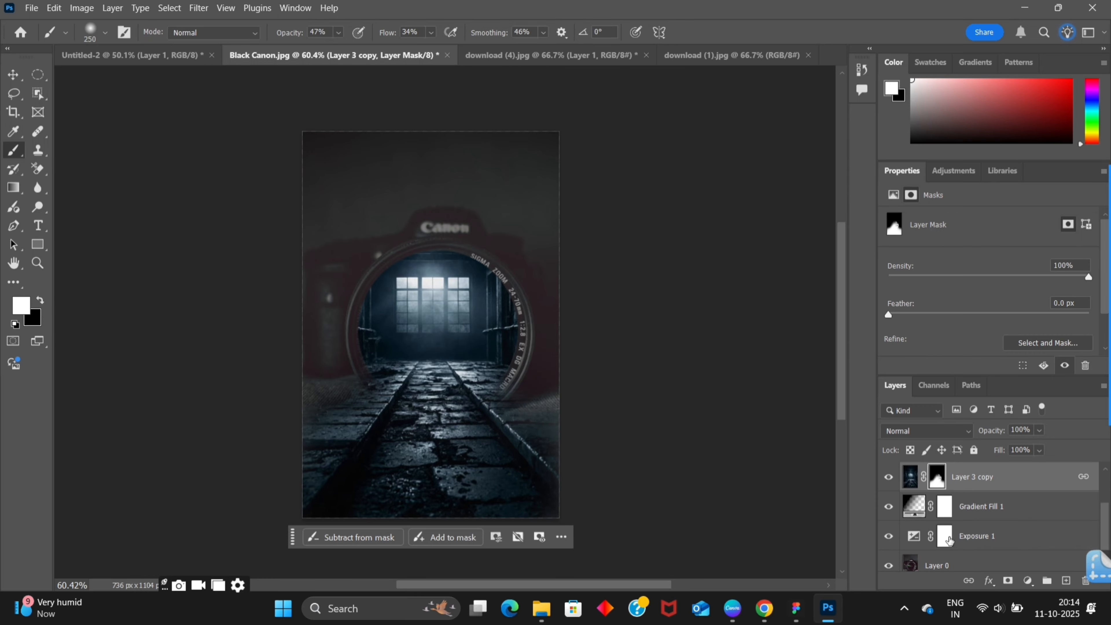
left_click(940, 564)
left_click(1027, 580)
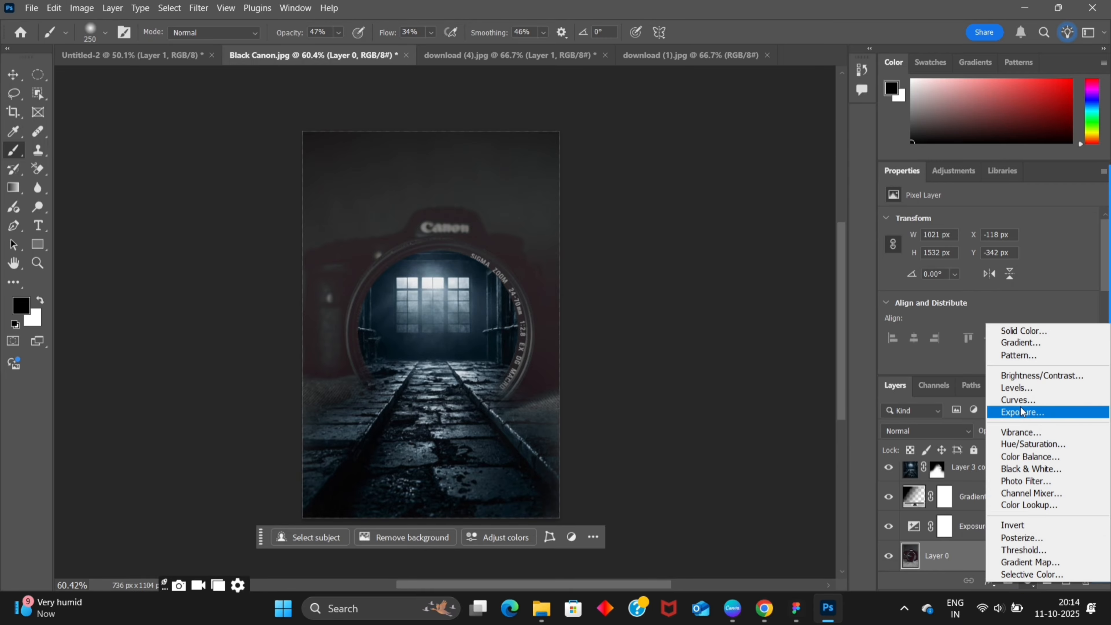
left_click(1018, 399)
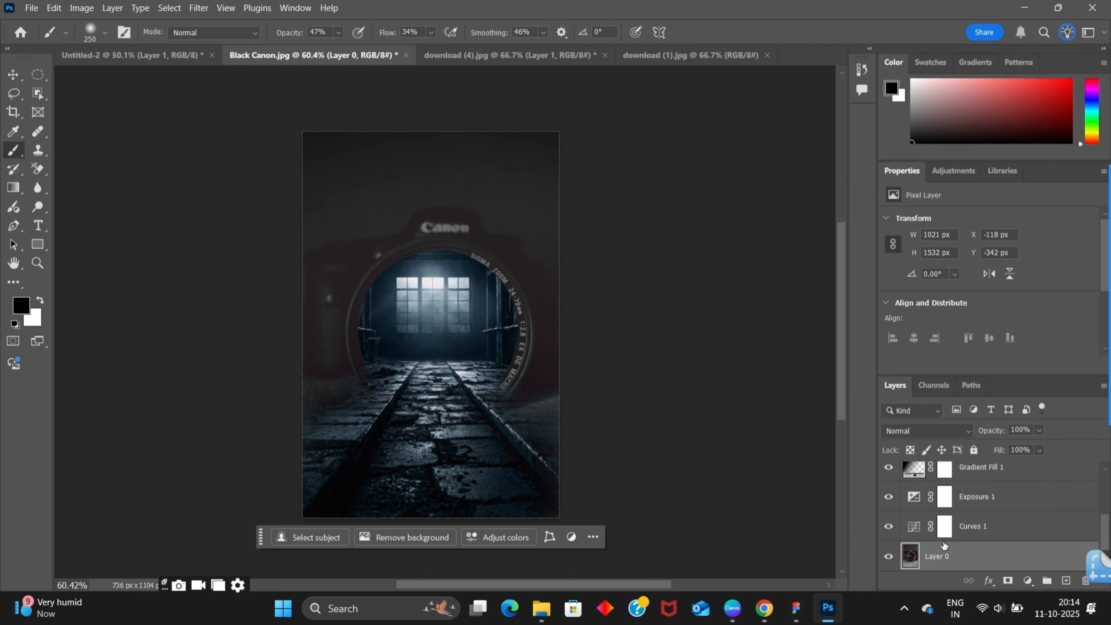
Convert the camera photo on Layer 0 to a smart object
right_click(943, 546)
left_click(962, 481)
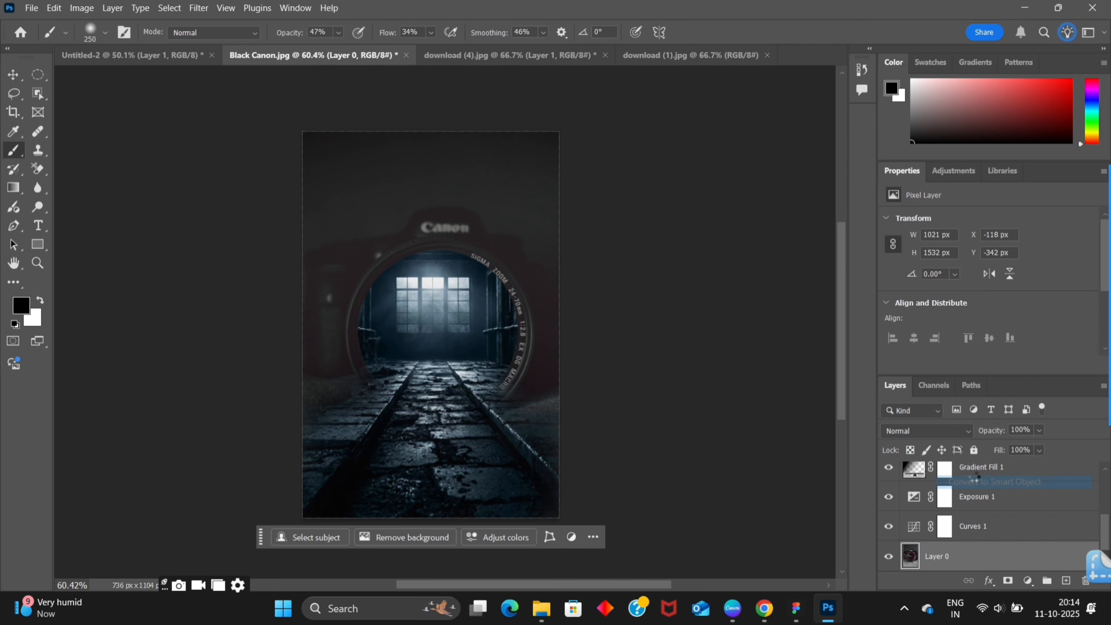
left_click(200, 8)
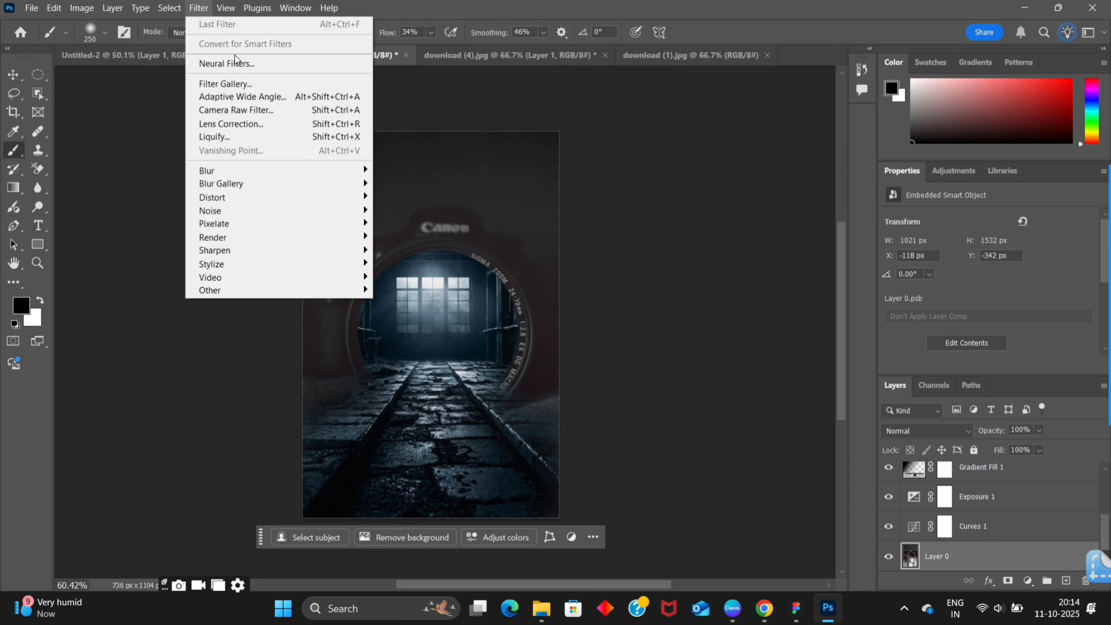
left_click(957, 552)
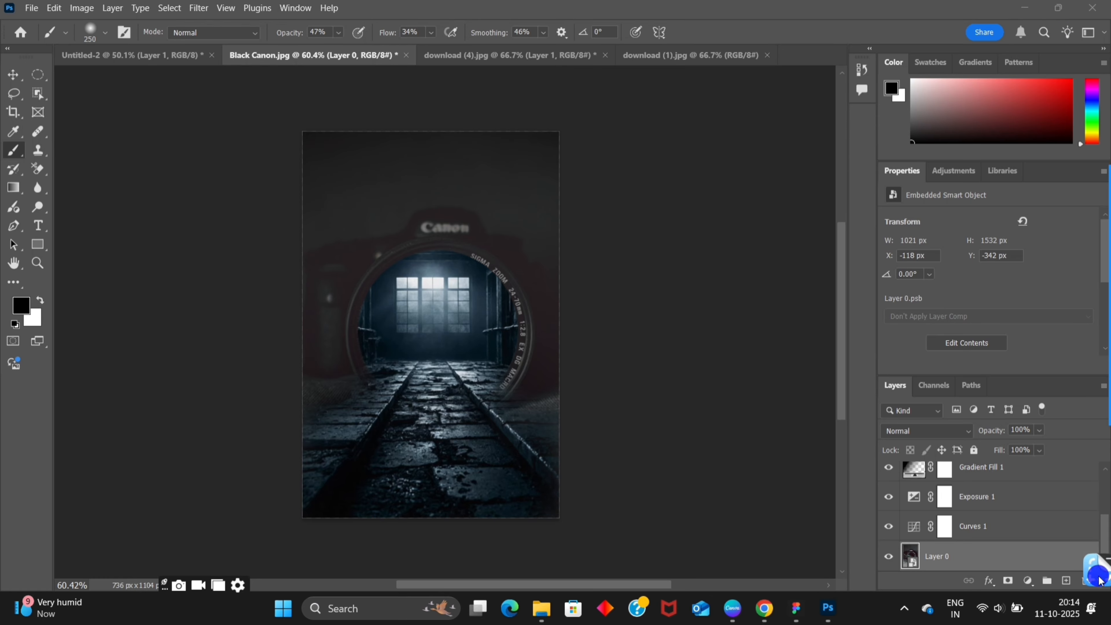
left_click(196, 11)
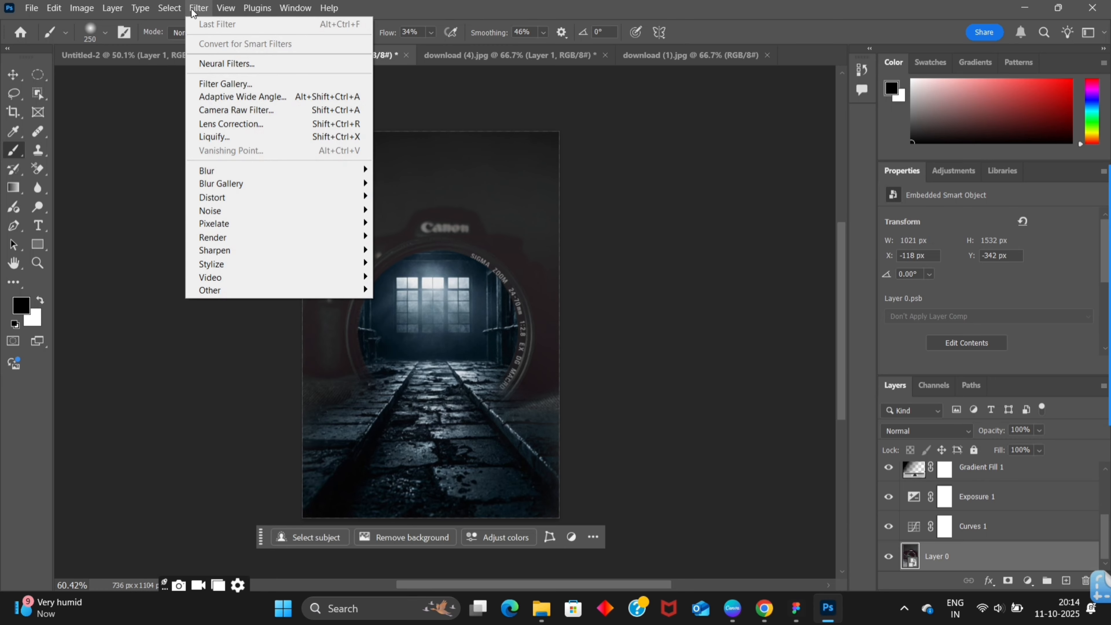
left_click(941, 559)
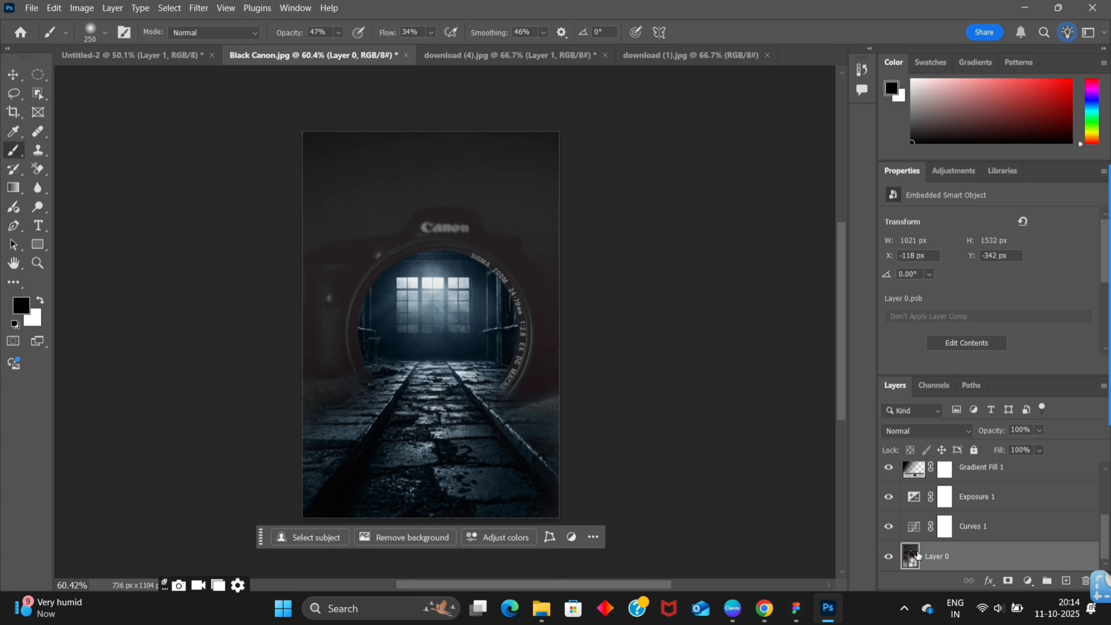
In a Camera Raw filter on Layer 0, set exposure to -0.35, contrast +36, temperature -16, texture +7 and clarity +6
left_click(198, 8)
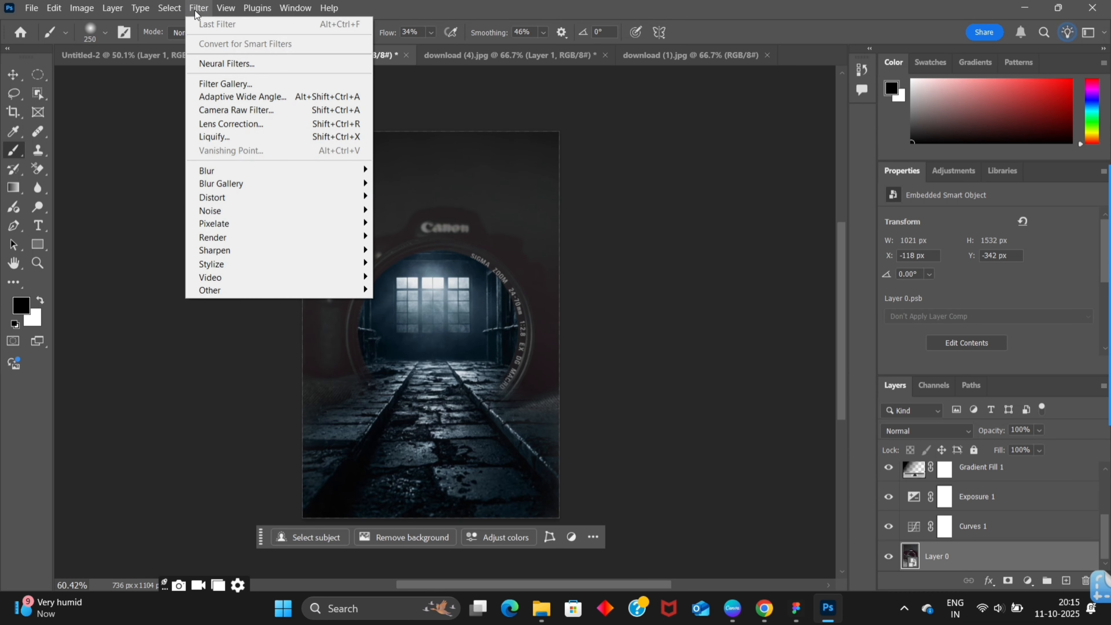
left_click(238, 111)
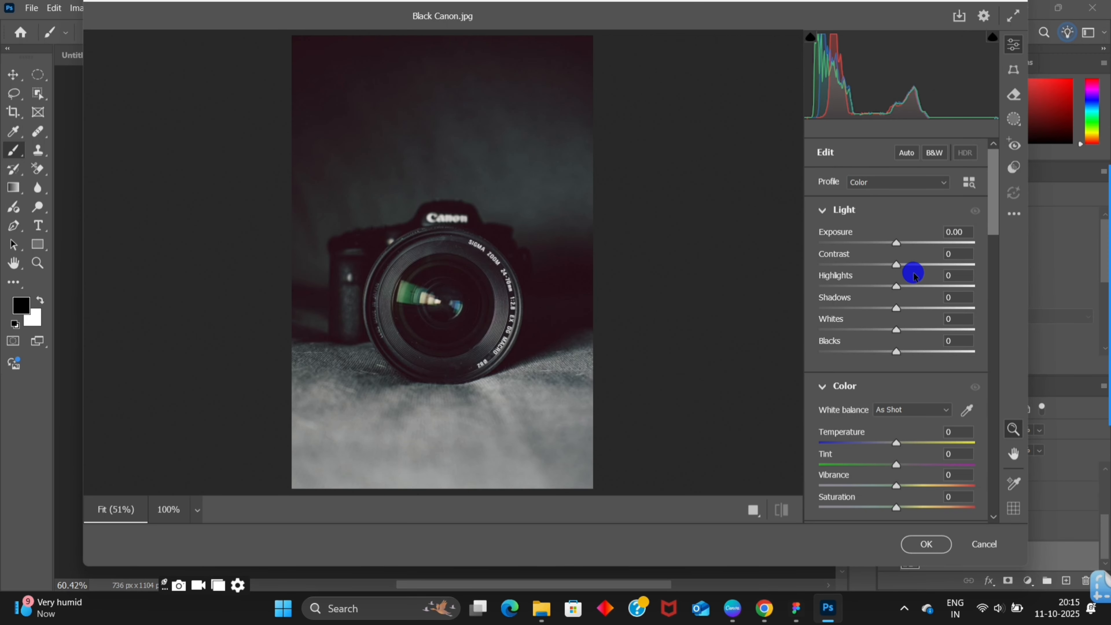
left_click_drag(909, 265, 892, 248)
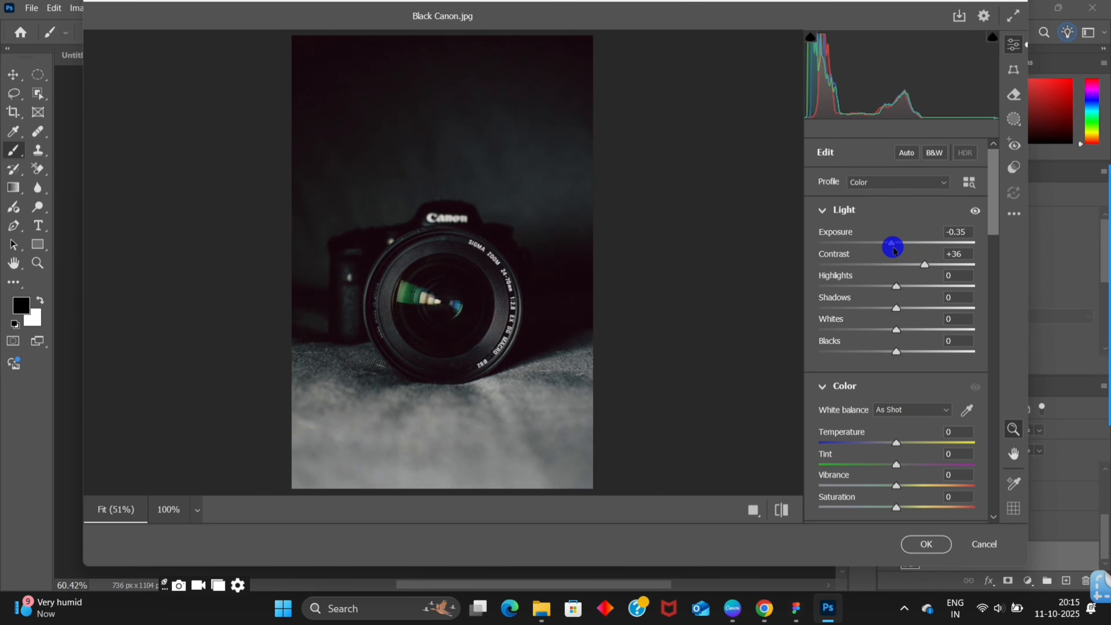
scroll(868, 383, "down", 2)
mouse_move(896, 355)
left_mouse_down()
mouse_move(886, 356)
mouse_move(897, 303)
mouse_move(884, 357)
left_mouse_up()
scroll(897, 396, "down", 4)
scroll(899, 306, "up", 4)
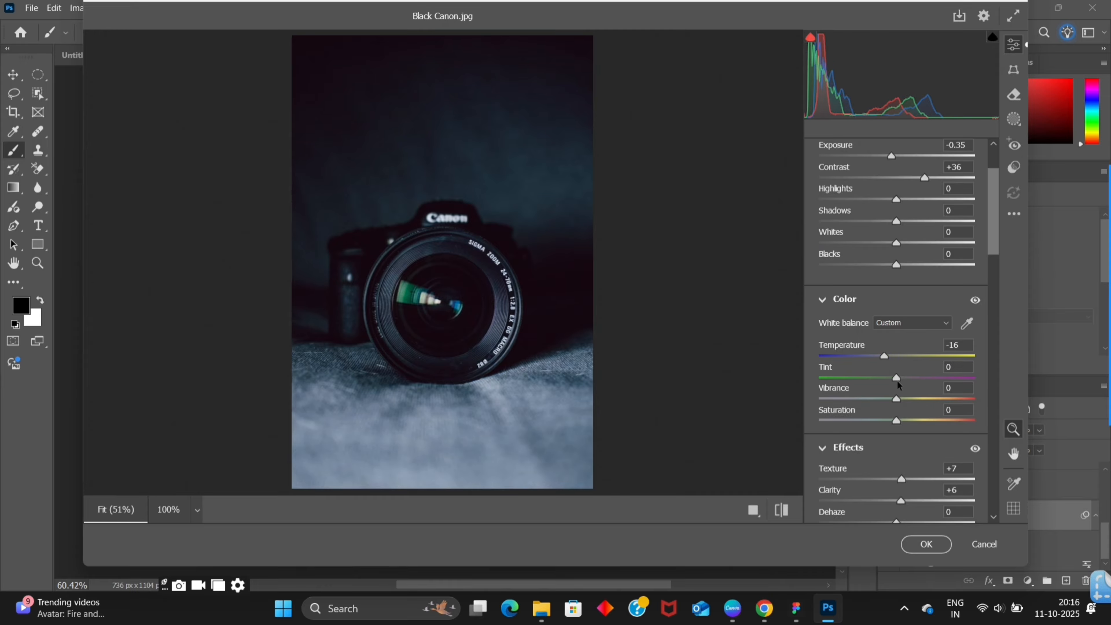
Set the blacks to -16 and the shadows to -15, and apply the Camera Raw filter
mouse_move(895, 265)
left_mouse_down()
mouse_move(914, 265)
mouse_move(882, 265)
left_mouse_up()
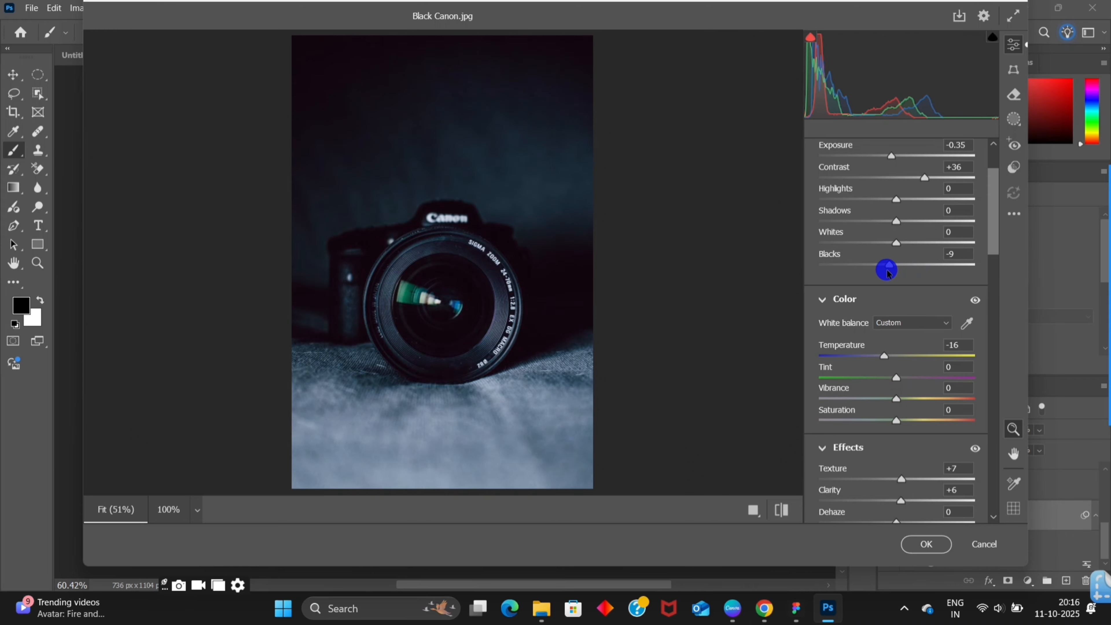
scroll(892, 286, "up", 2)
left_click_drag(896, 309, 885, 309)
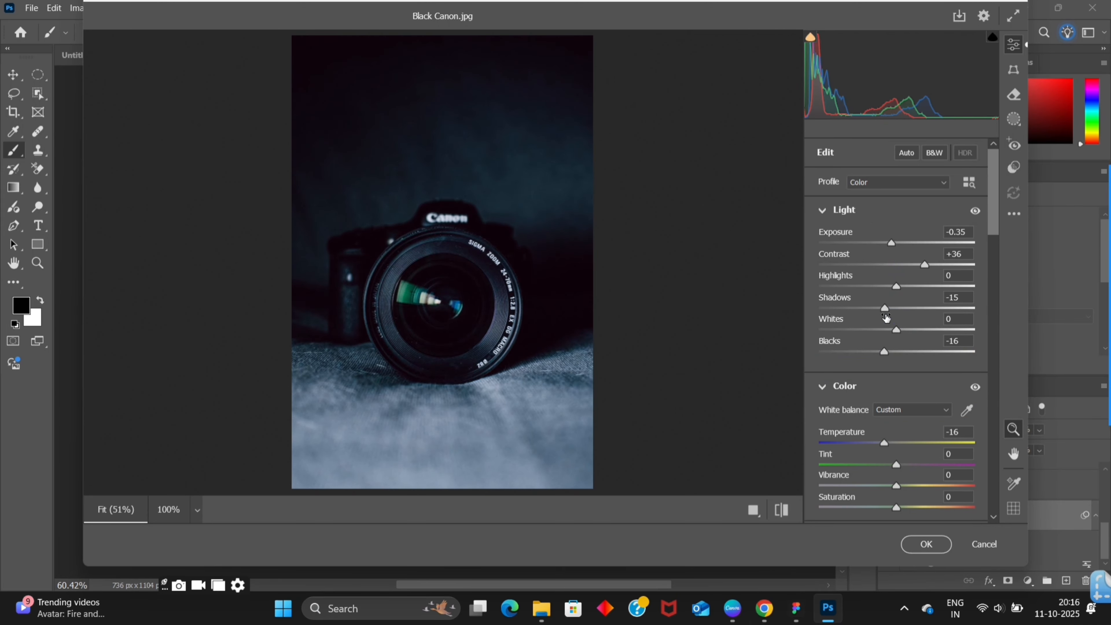
left_click(927, 543)
Toggle the Exposure 1 adjustment to compare its effect, and hide the Curves 1 adjustment
scroll(969, 502, "up", 2)
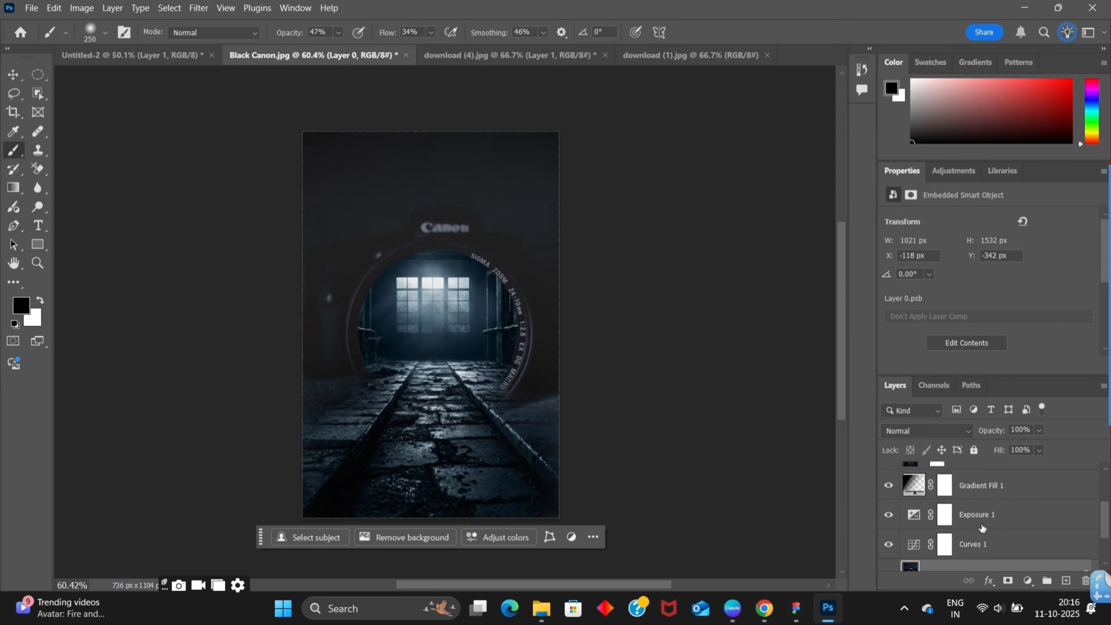
left_click(980, 521)
left_click(887, 521)
left_click(887, 519)
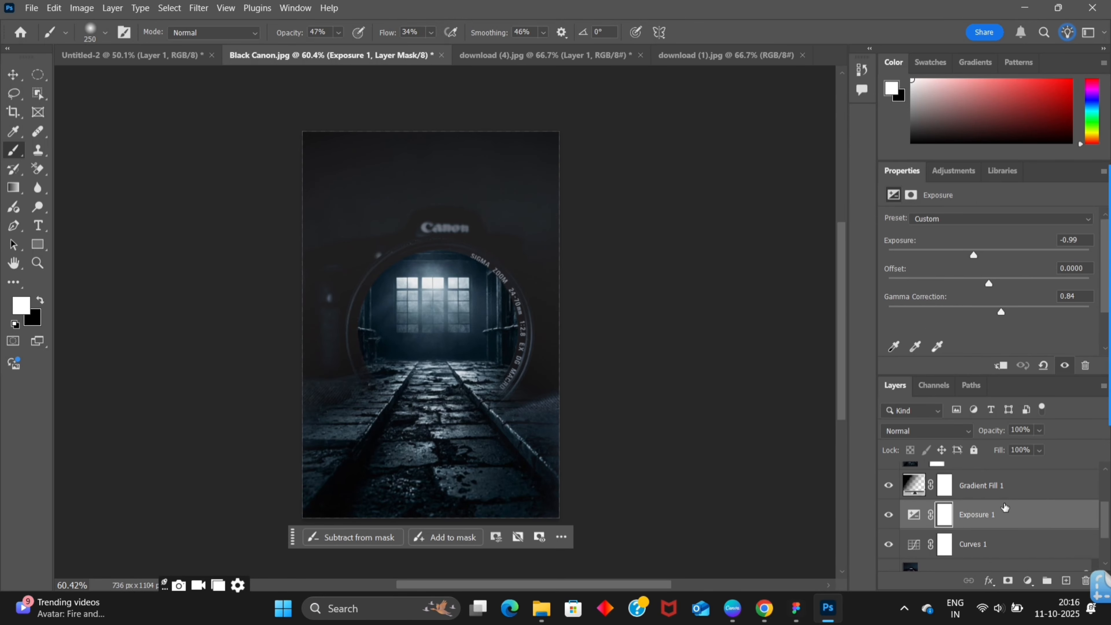
left_click(889, 544)
left_click(888, 553)
left_click(889, 553)
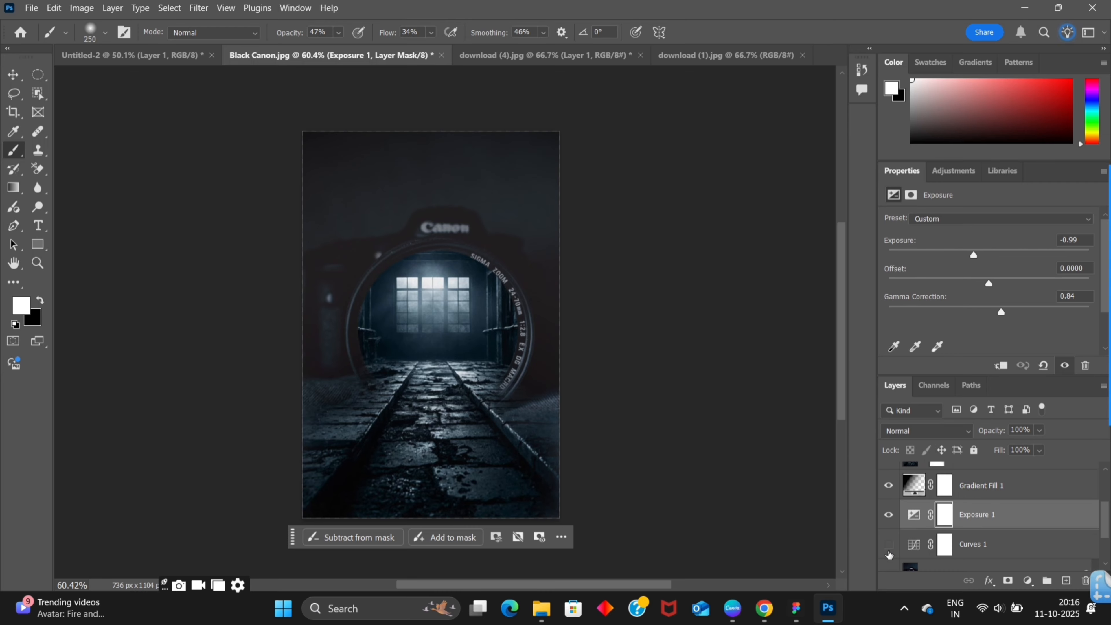
Place the bhoo image from the Downloads folder over the lens and move its layer above Layer 3
left_click(541, 608)
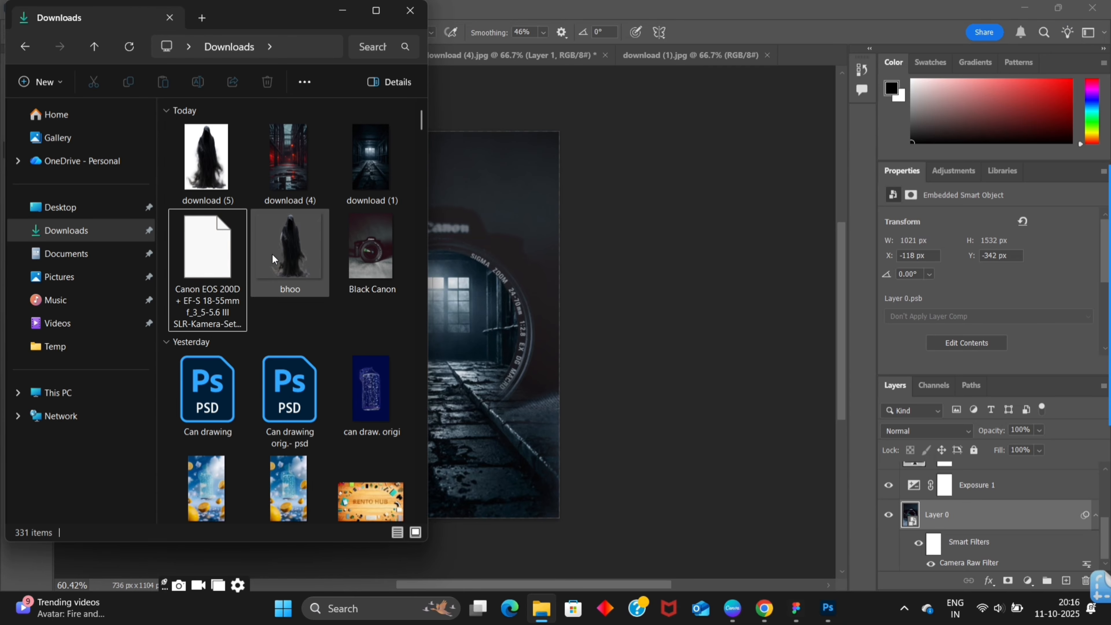
left_click_drag(290, 250, 471, 329)
left_click_drag(429, 242, 436, 307)
left_click_drag(968, 515, 949, 457)
left_click(966, 506)
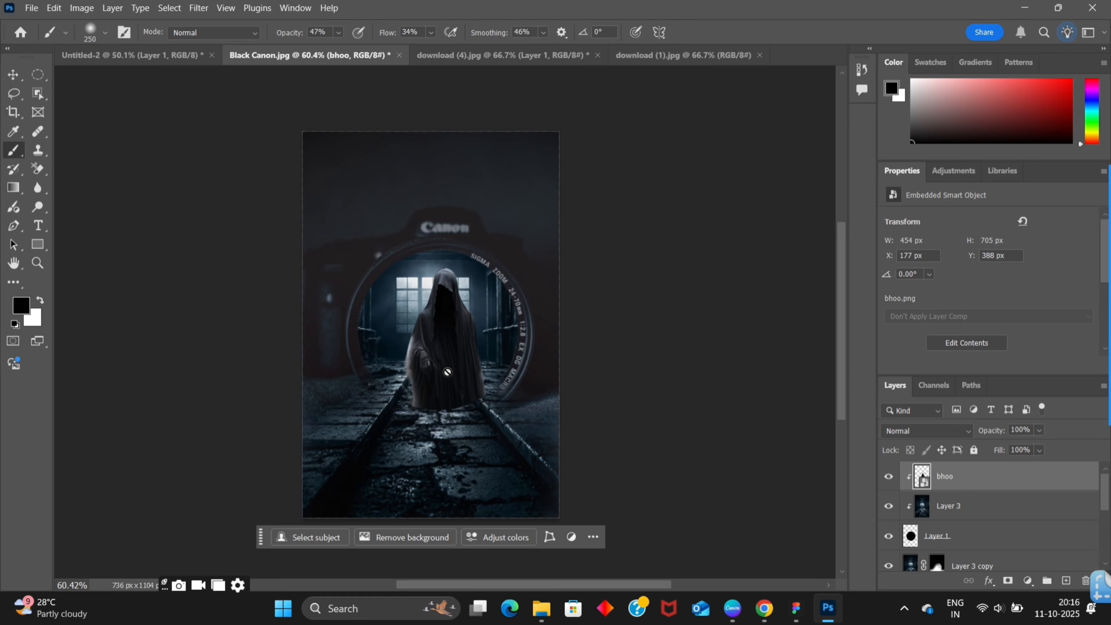
Rasterize the bhoo layer and release it from the clipping mask
right_click(953, 479)
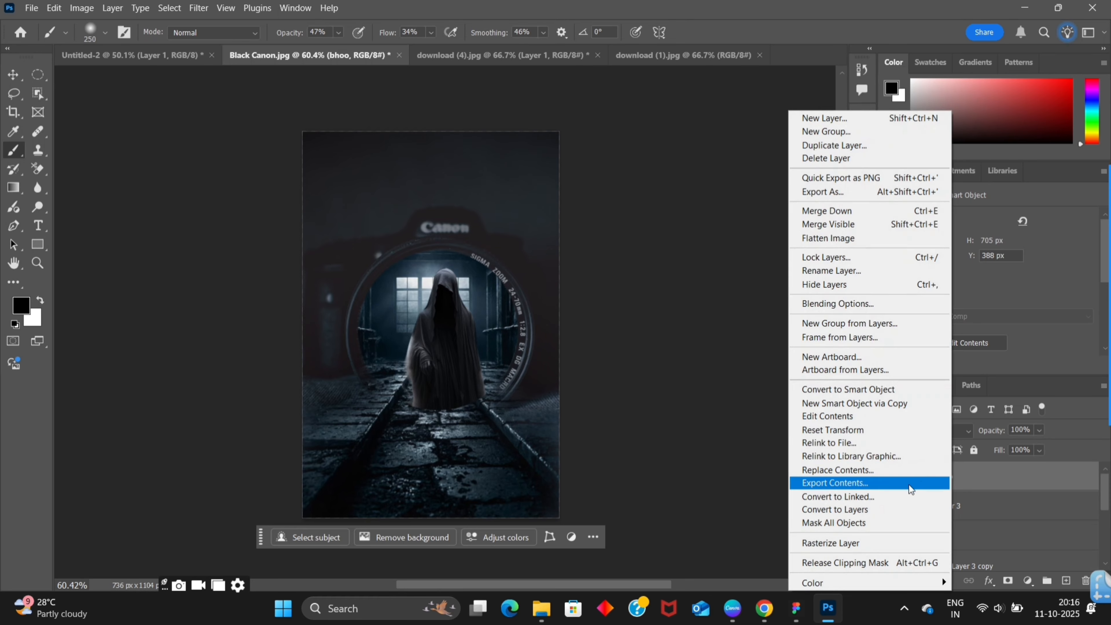
left_click(869, 541)
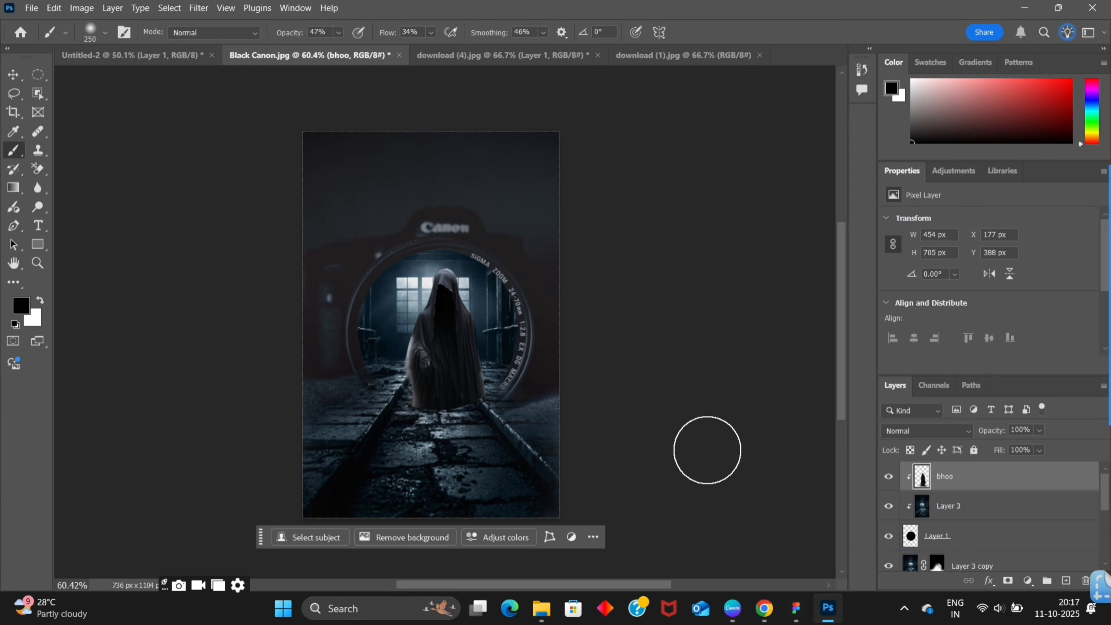
right_click(944, 477)
left_click(1001, 418)
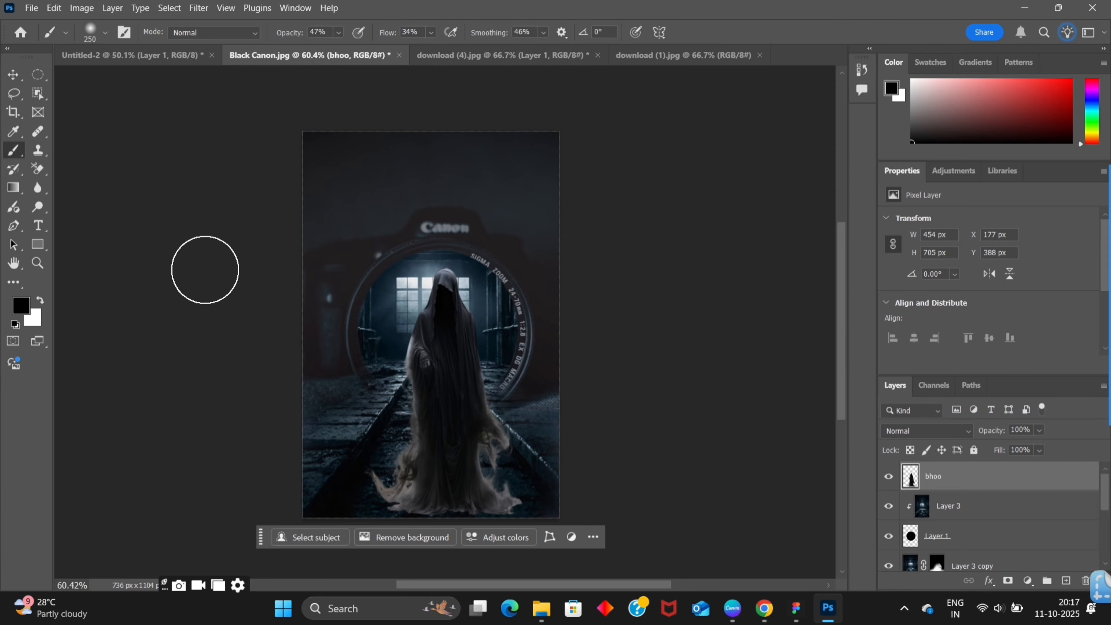
Scale the hooded figure to about 33% and position it on the tracks in front of the window inside the lens
key("ctrl+t")
left_click_drag(521, 266, 440, 402)
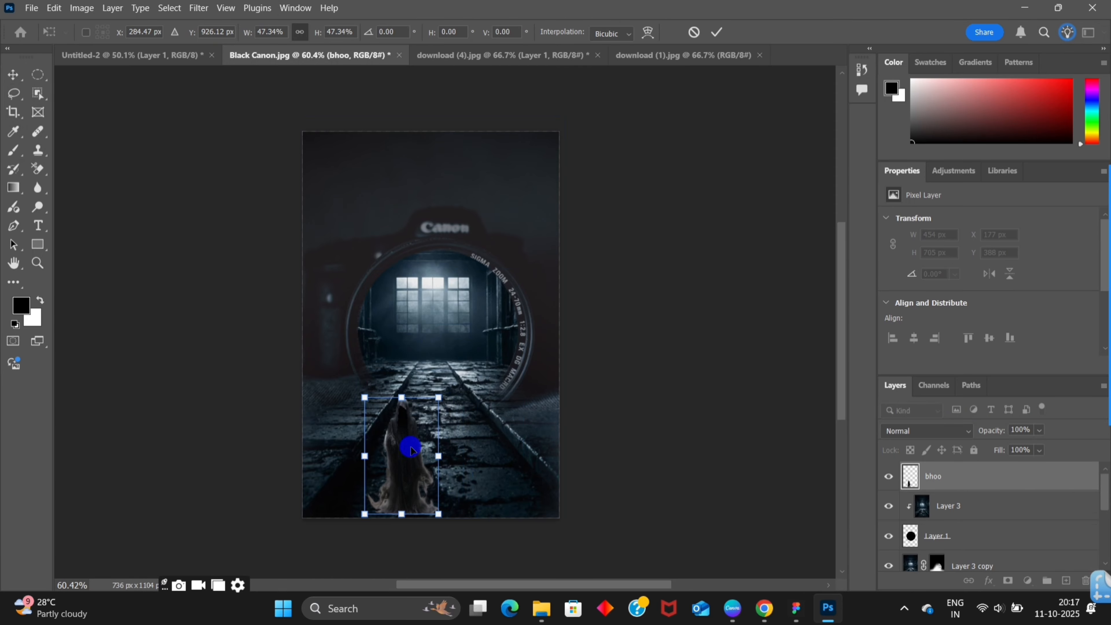
left_click_drag(413, 452, 441, 360)
left_click_drag(467, 308, 446, 349)
left_click_drag(422, 384, 433, 352)
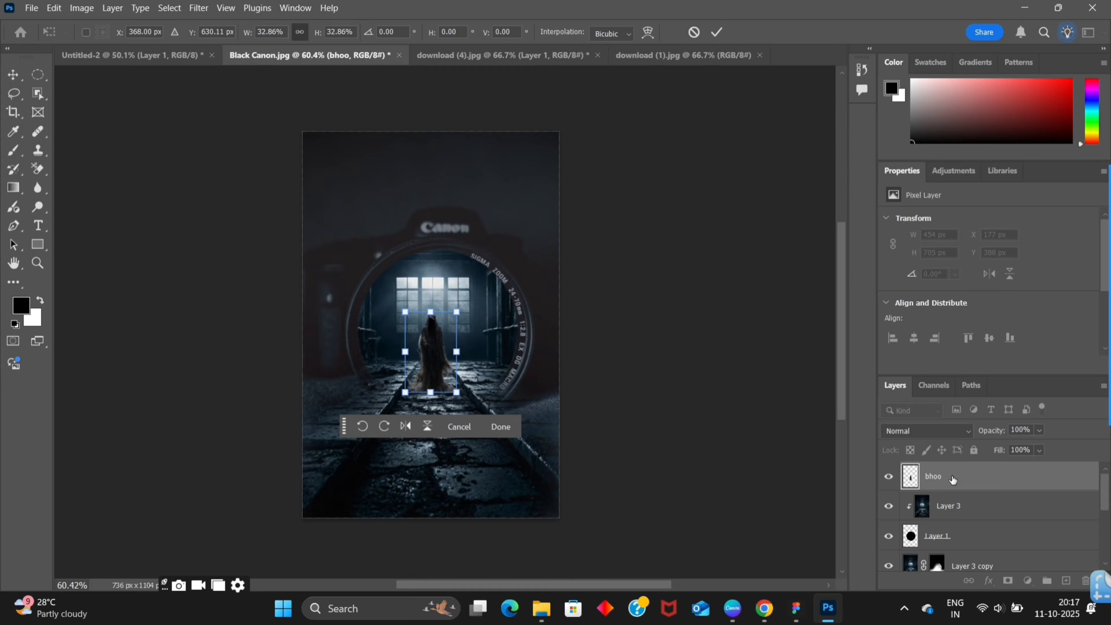
key("Return")
Add a Brightness/Contrast adjustment clipped to the bhoo layer, with brightness -49 and contrast 56
left_click(1027, 580)
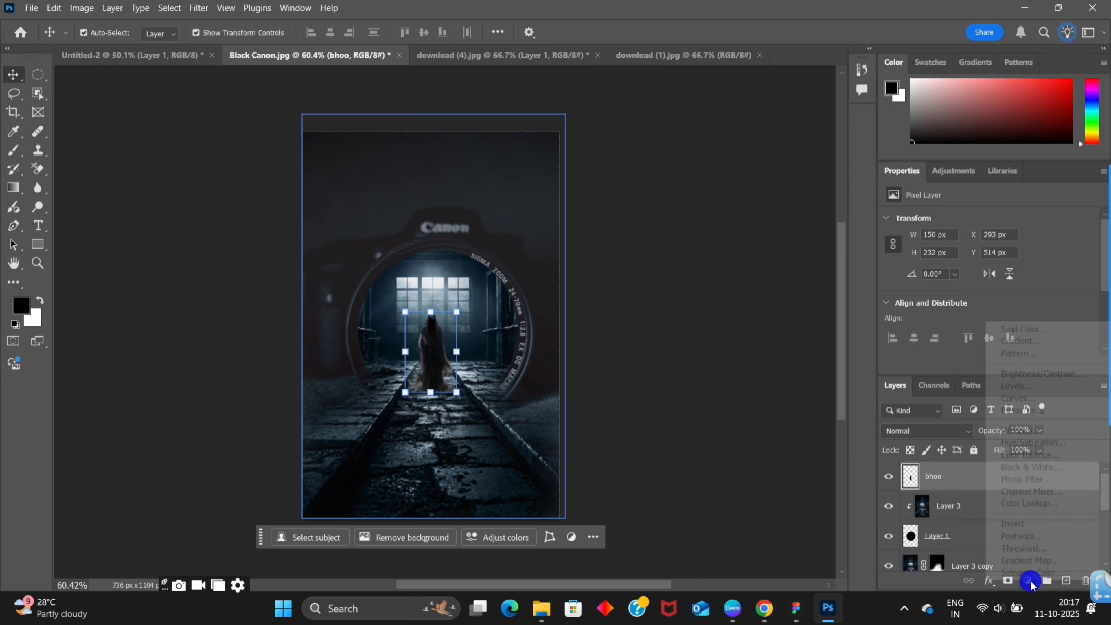
left_click(1041, 373)
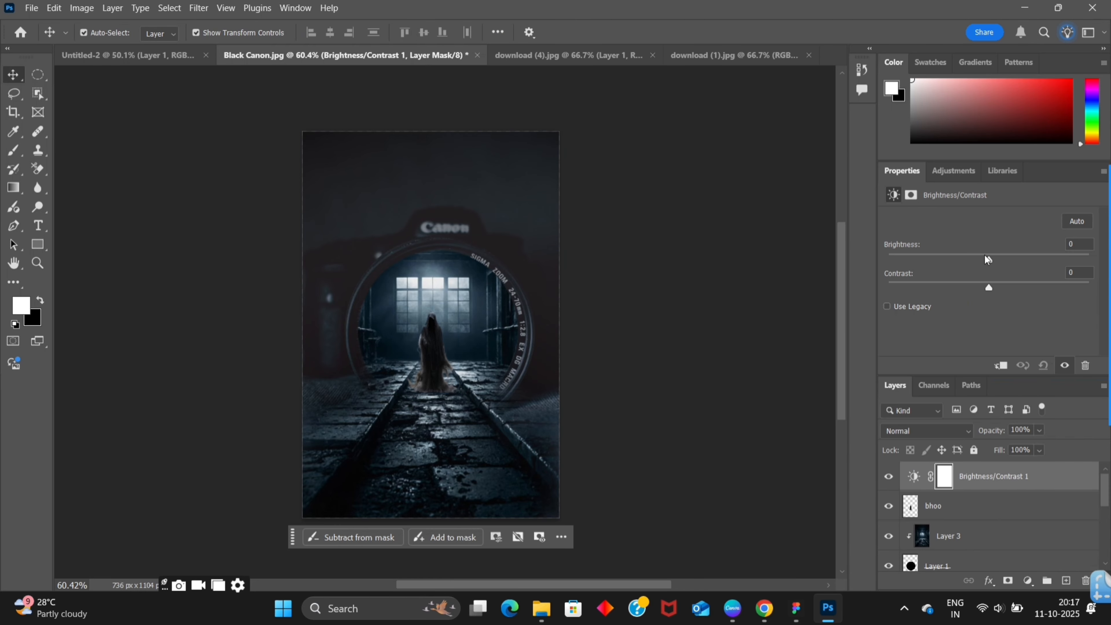
left_click_drag(989, 258, 1046, 292)
left_click(1000, 365)
left_click_drag(966, 260, 952, 286)
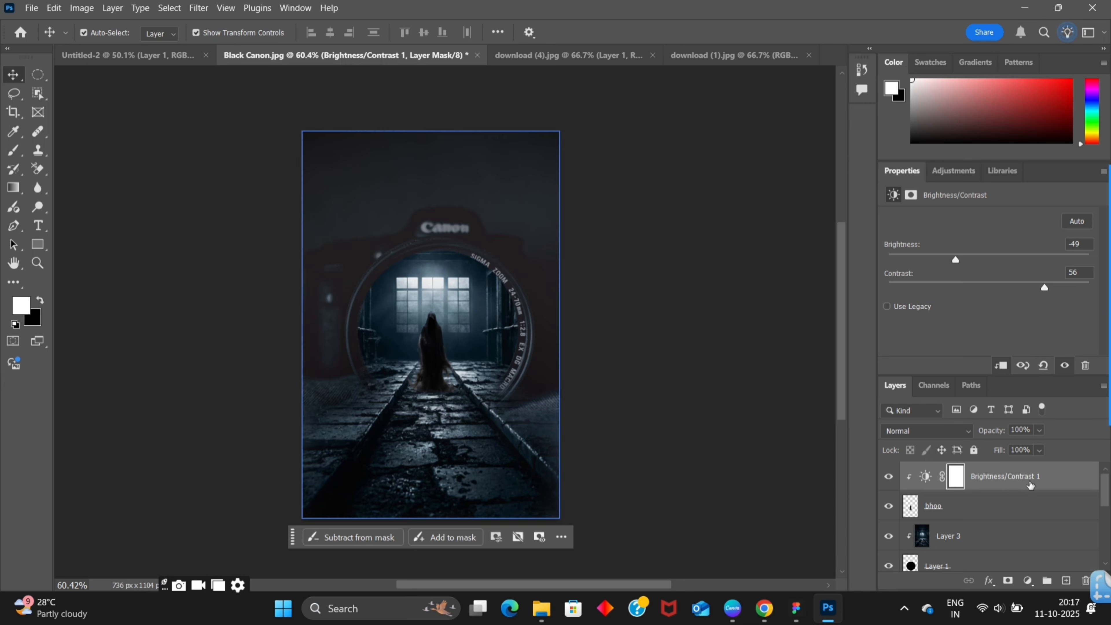
Set the blend mode of the Brightness/Contrast adjustment to Multiply
left_click(966, 512)
left_click(957, 478)
left_click(923, 431)
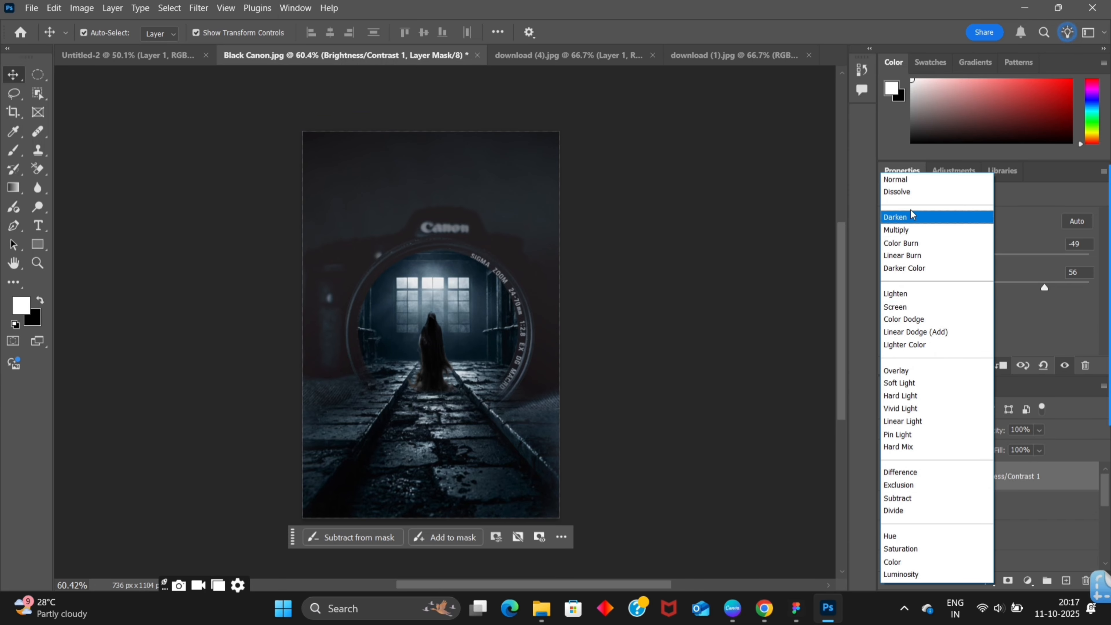
left_click(906, 230)
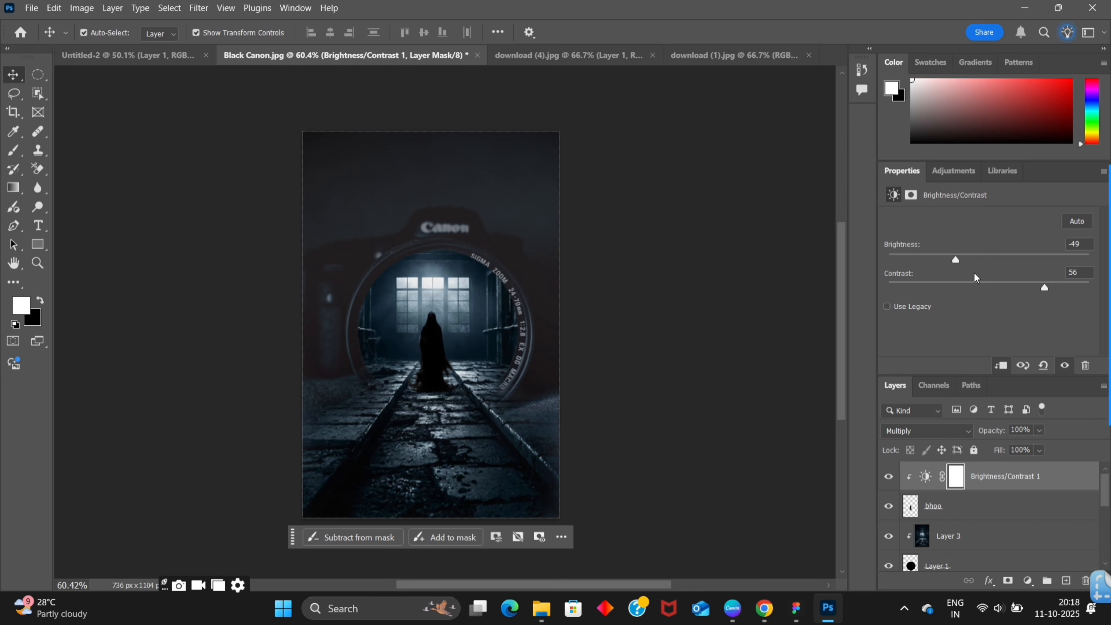
Set the clipped Brightness/Contrast adjustment to brightness 25 and contrast 10
left_click_drag(1041, 288, 999, 302)
left_click_drag(955, 263, 1001, 267)
Add an Exposure adjustment clipped to the bhoo layer, with exposure +3.92, offset -0.1318 and gamma correction 1.10
left_click(1019, 587)
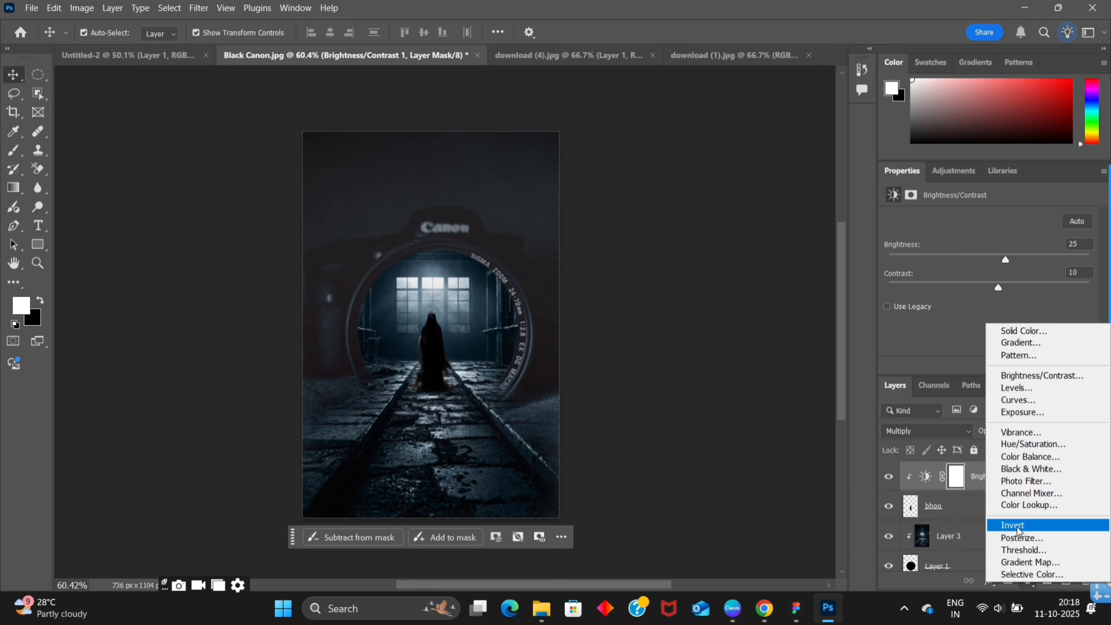
left_click(1026, 413)
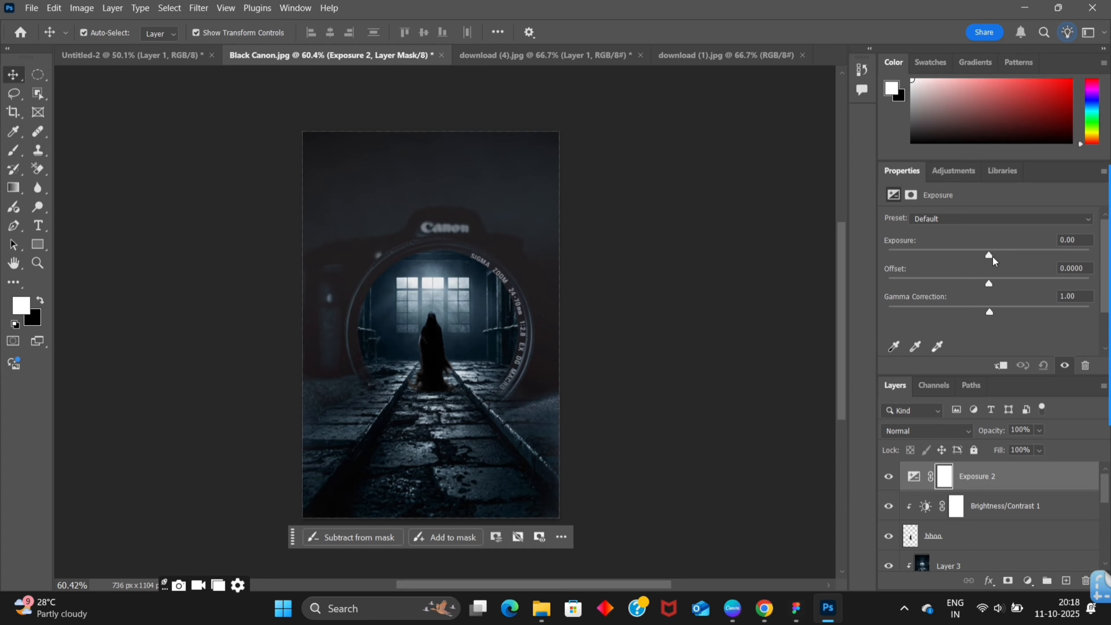
left_click_drag(992, 258, 1002, 258)
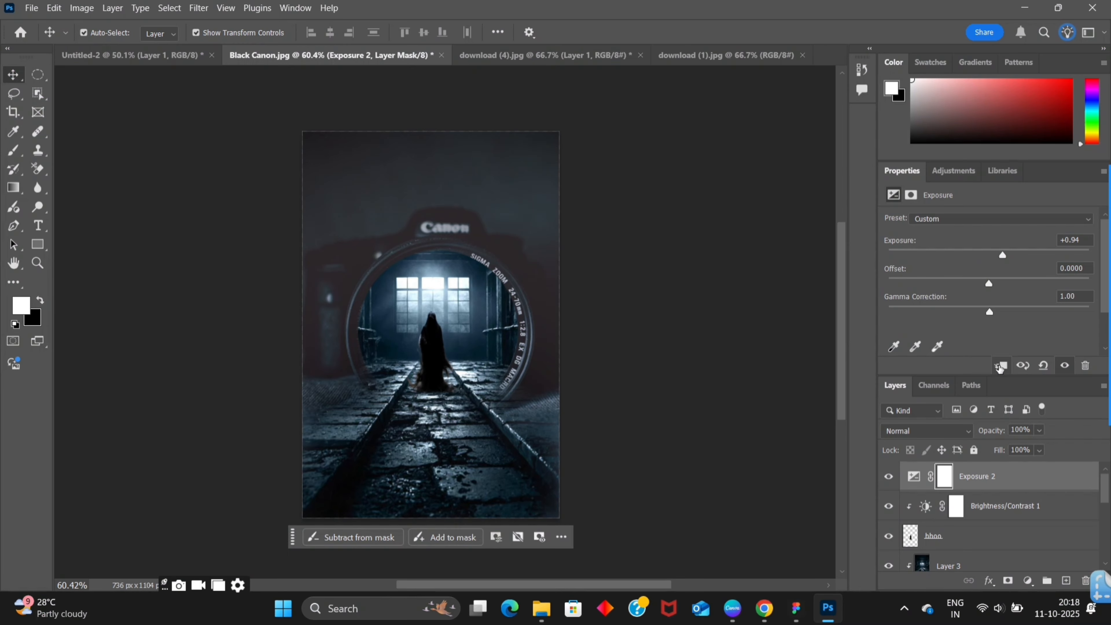
left_click(1000, 367)
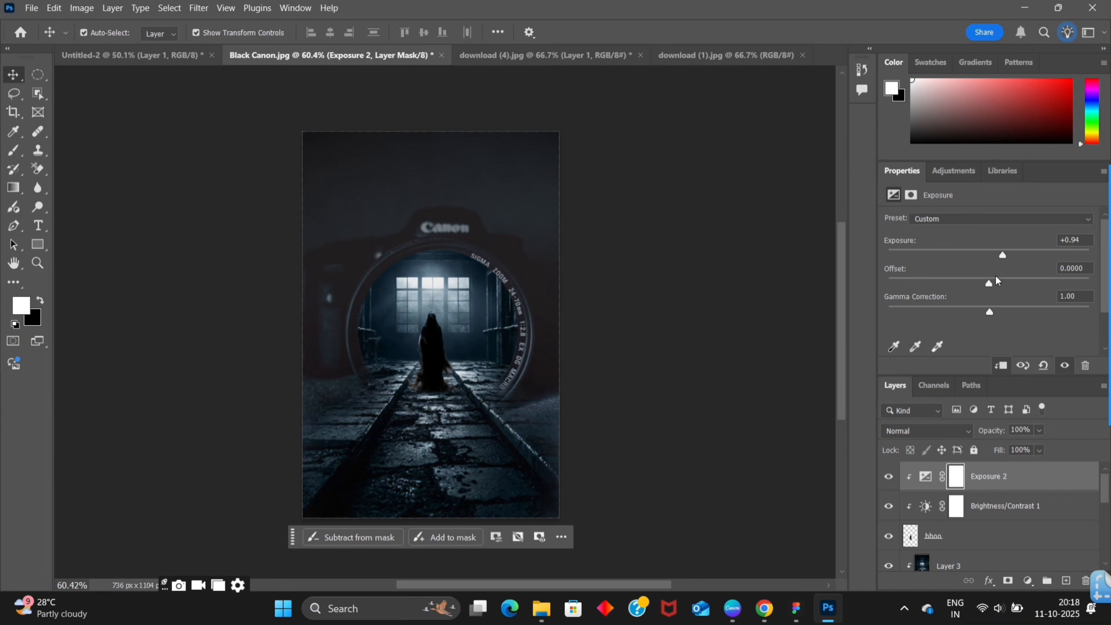
left_click_drag(991, 287, 954, 304)
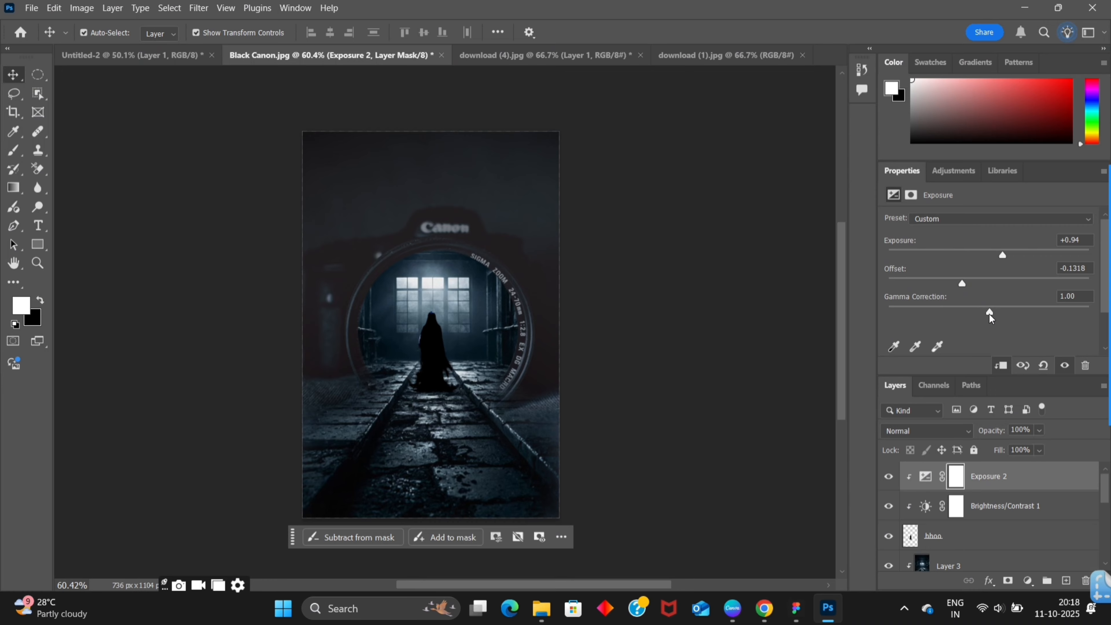
left_click_drag(1007, 311, 984, 308)
left_click_drag(1001, 257, 1047, 358)
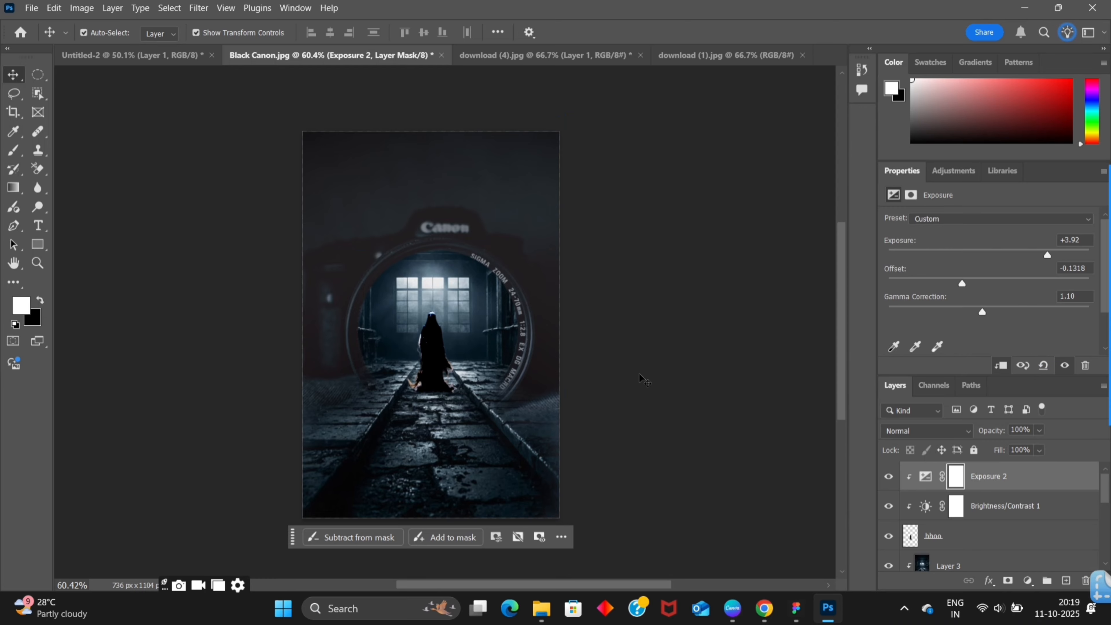
Scale the hooded figure on the bhoo layer down to about 132 by 205 px
left_click(656, 371)
left_click(422, 351)
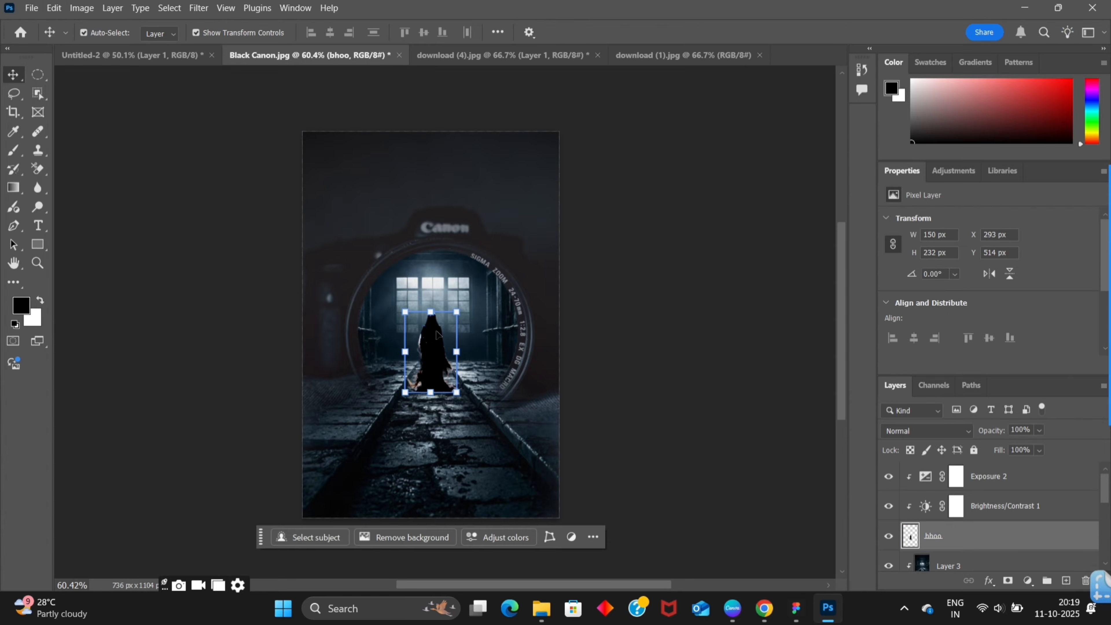
left_click_drag(457, 311, 450, 308)
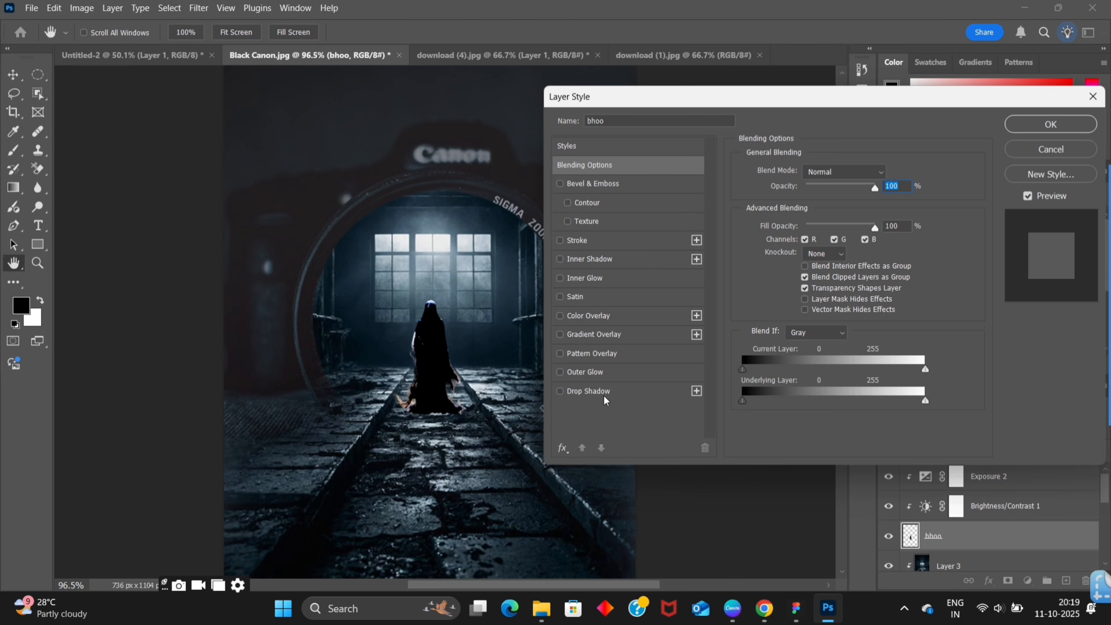
In the bhoo layer's blending options, split the underlying-layer Blend If sliders to 8 / 62 and 238 / 250
mouse_move(742, 401)
left_mouse_down()
mouse_move(767, 402)
mouse_move(759, 407)
left_mouse_up()
mouse_move(920, 403)
left_mouse_down()
mouse_move(858, 412)
mouse_move(911, 412)
left_mouse_up()
left_click(920, 404)
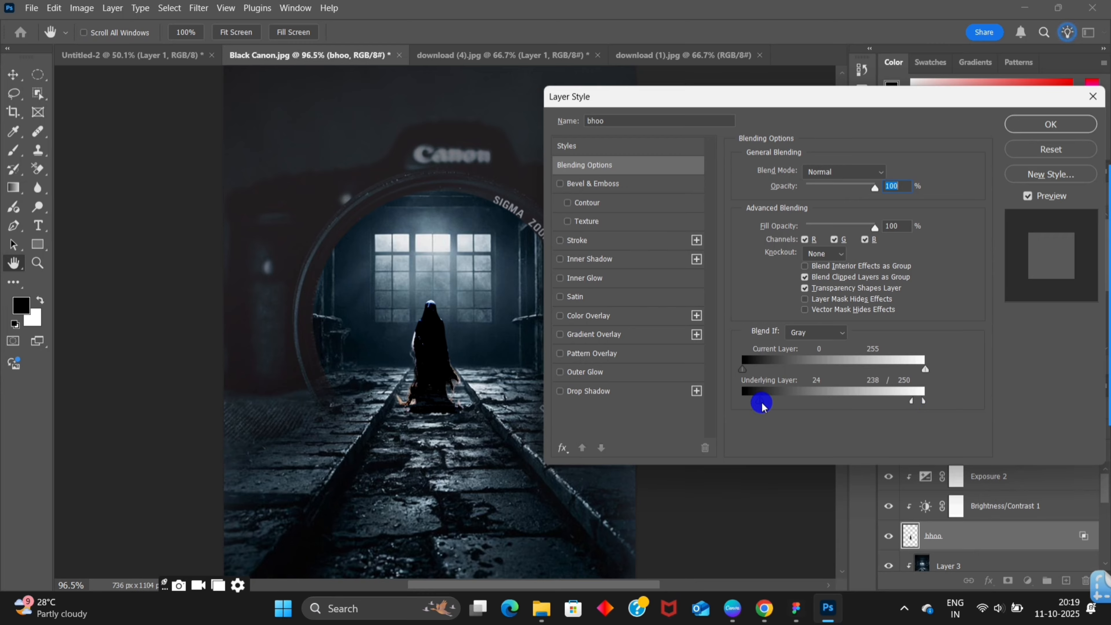
left_click_drag(761, 407, 798, 416)
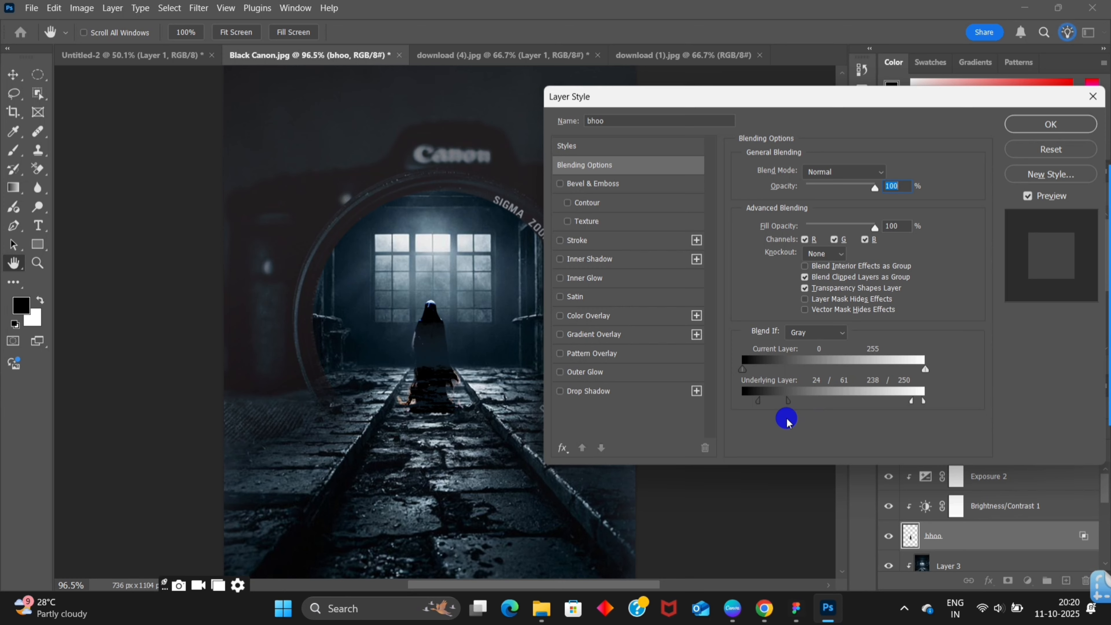
left_click_drag(785, 423, 764, 426)
Set the bhoo layer's current-layer Blend If white point to 201, lower the underlying dark split, and apply the layer style
left_click_drag(746, 373, 717, 372)
left_click_drag(926, 369, 879, 391)
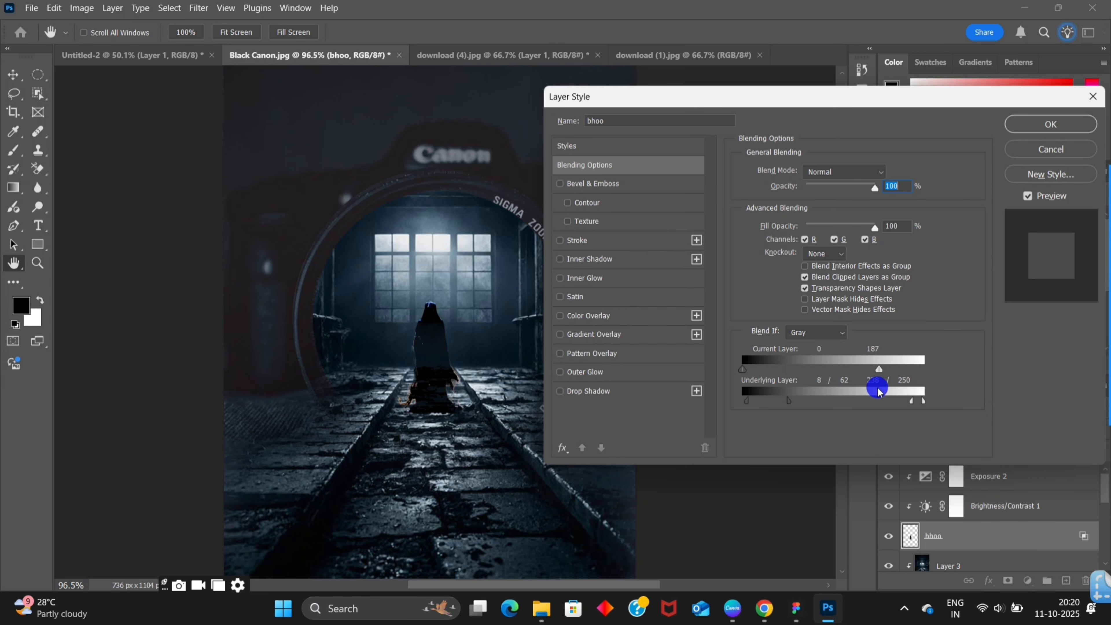
left_click_drag(878, 388, 875, 387)
double_click(1082, 531)
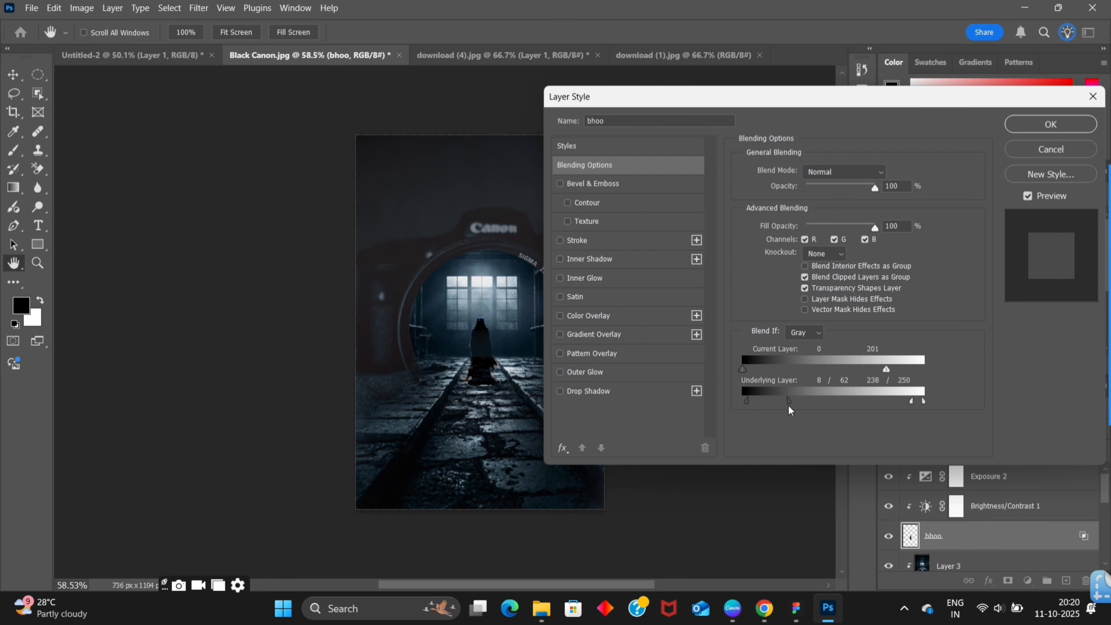
left_click_drag(789, 410, 766, 409)
left_click(1022, 127)
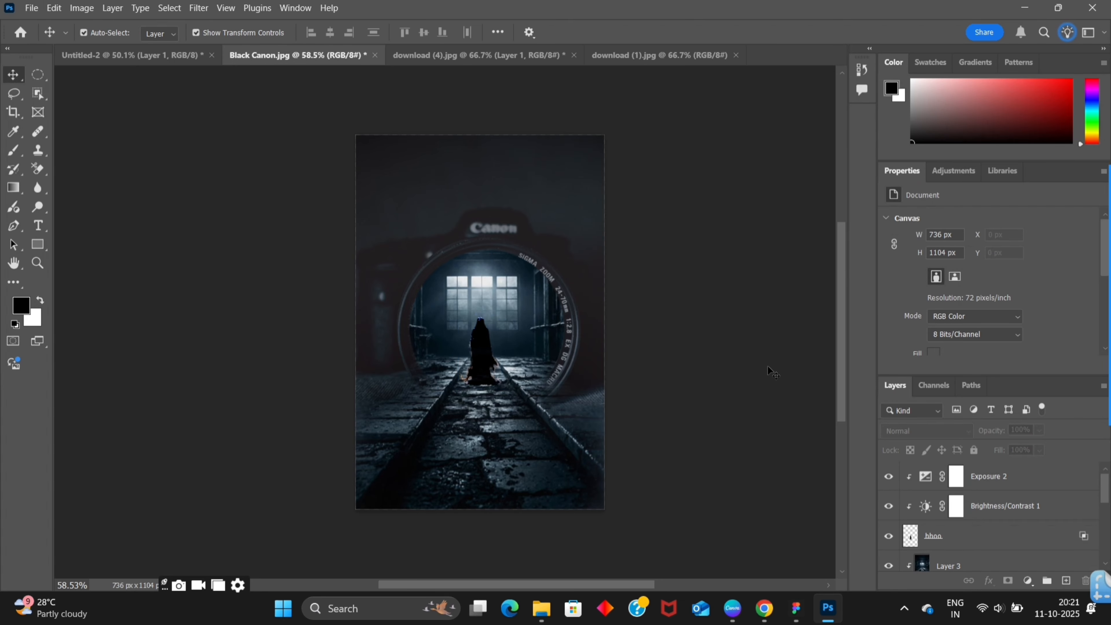
Add a linear black-to-transparent gradient fill above the Exposure adjustment, rising from the image's bottom edge to just below the figure
left_click(960, 478)
left_click(1065, 582)
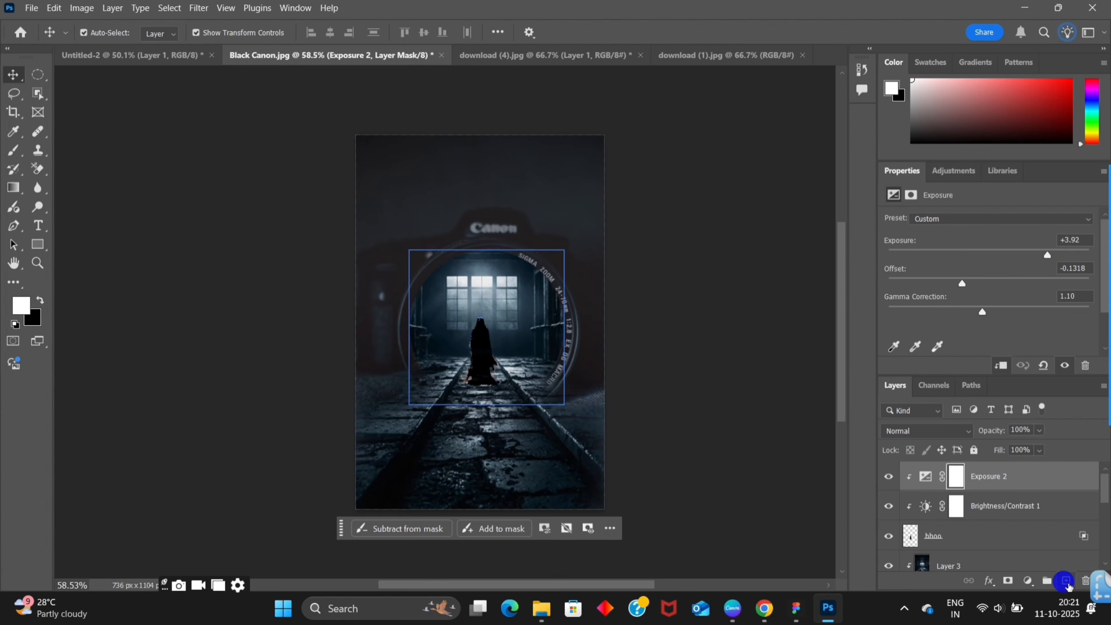
left_click(13, 187)
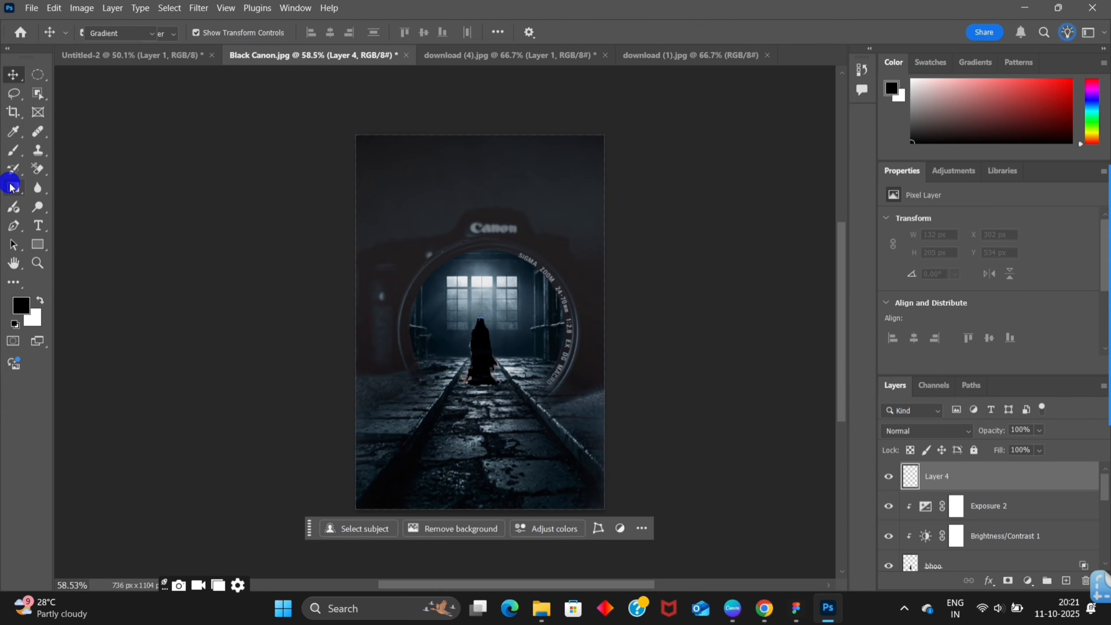
left_click(228, 35)
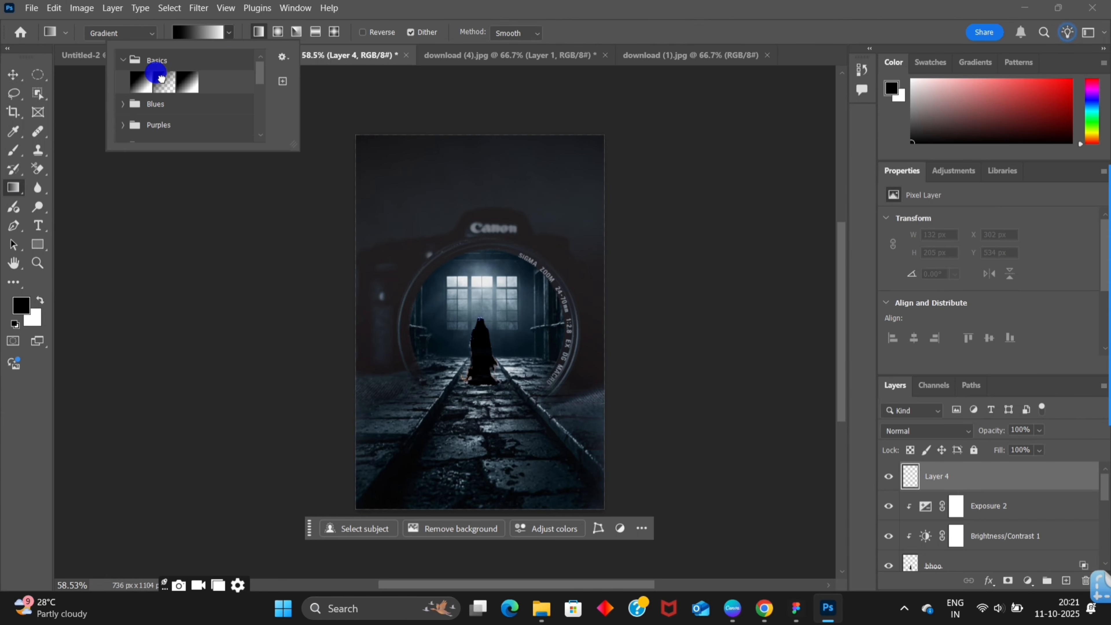
left_click(161, 79)
left_click(476, 131)
left_click_drag(476, 130, 475, 245)
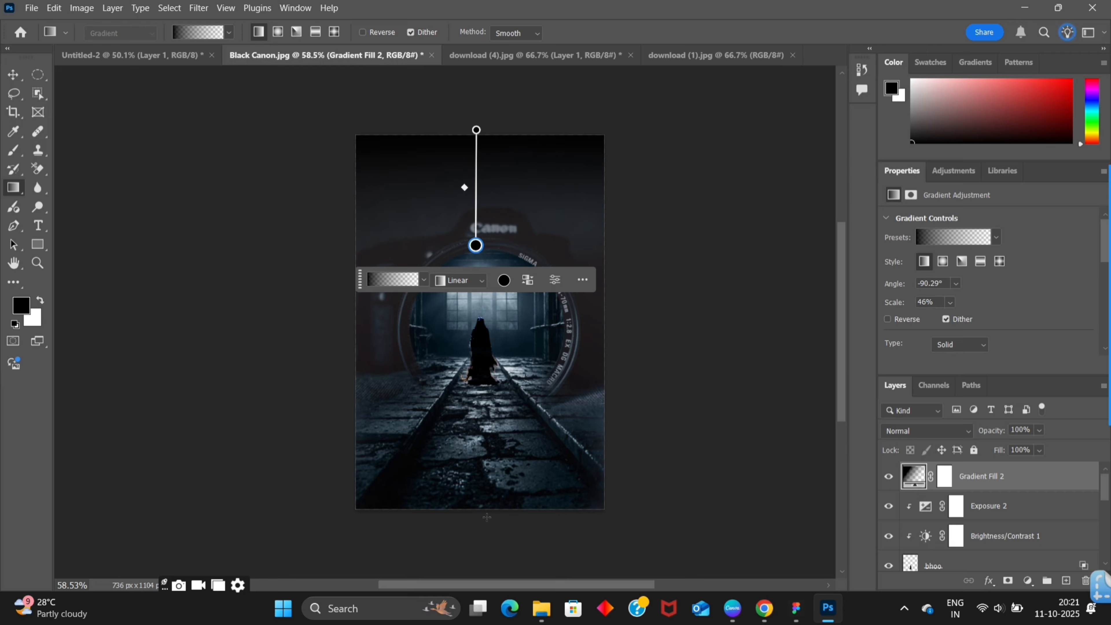
left_click_drag(486, 517, 487, 401)
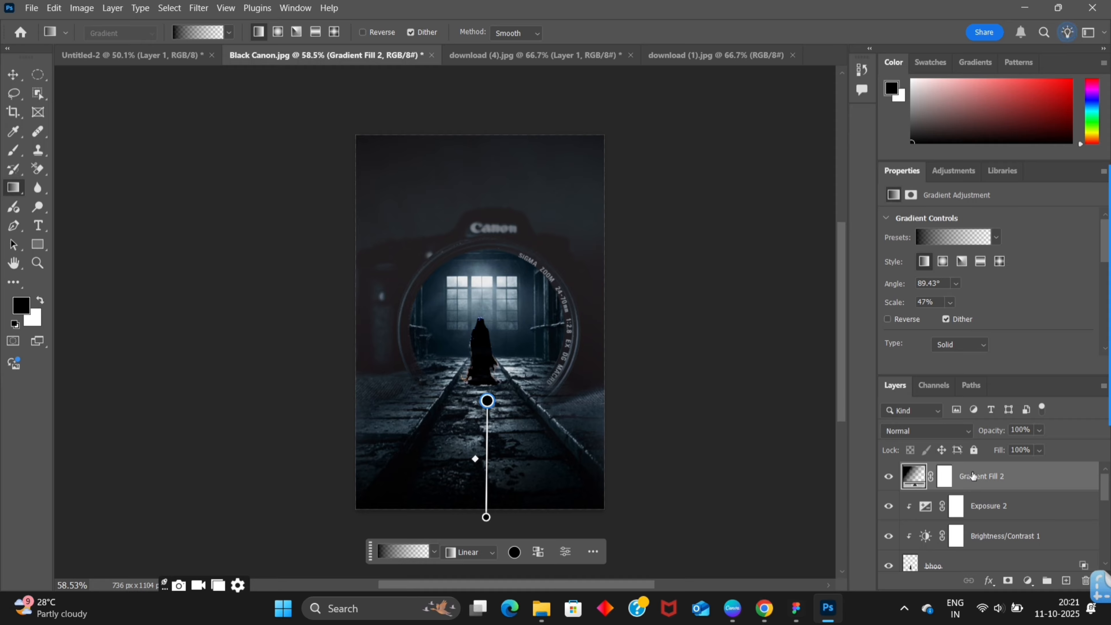
Add a new layer above the gradient fill and paint a soft black shadow beneath the figure's feet with a smaller brush
key("b")
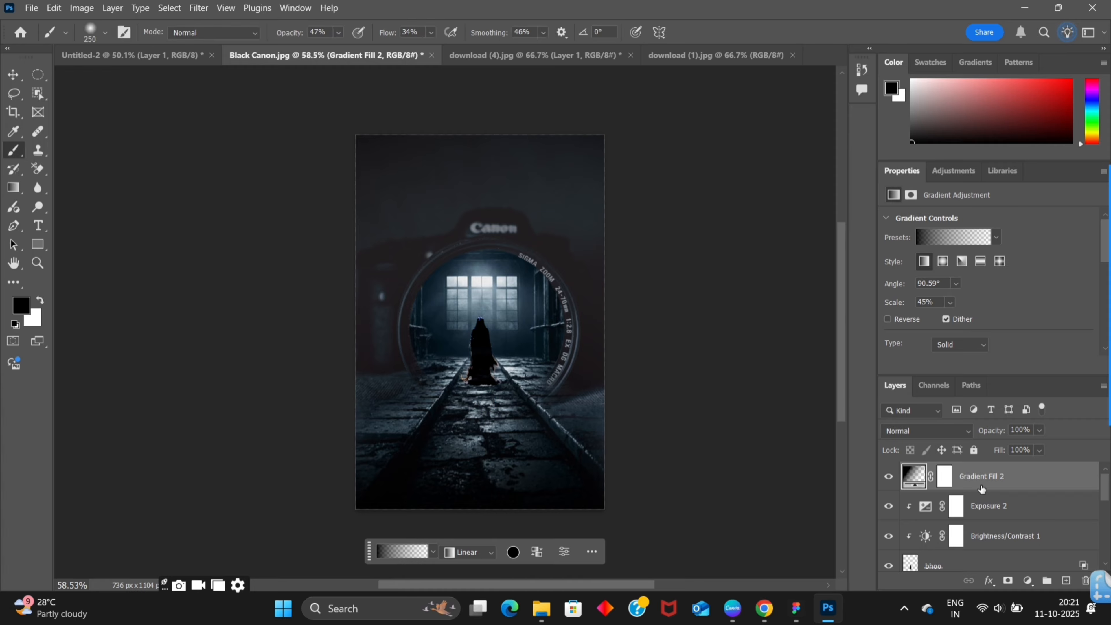
left_click(1065, 581)
scroll(409, 377, "up", 3)
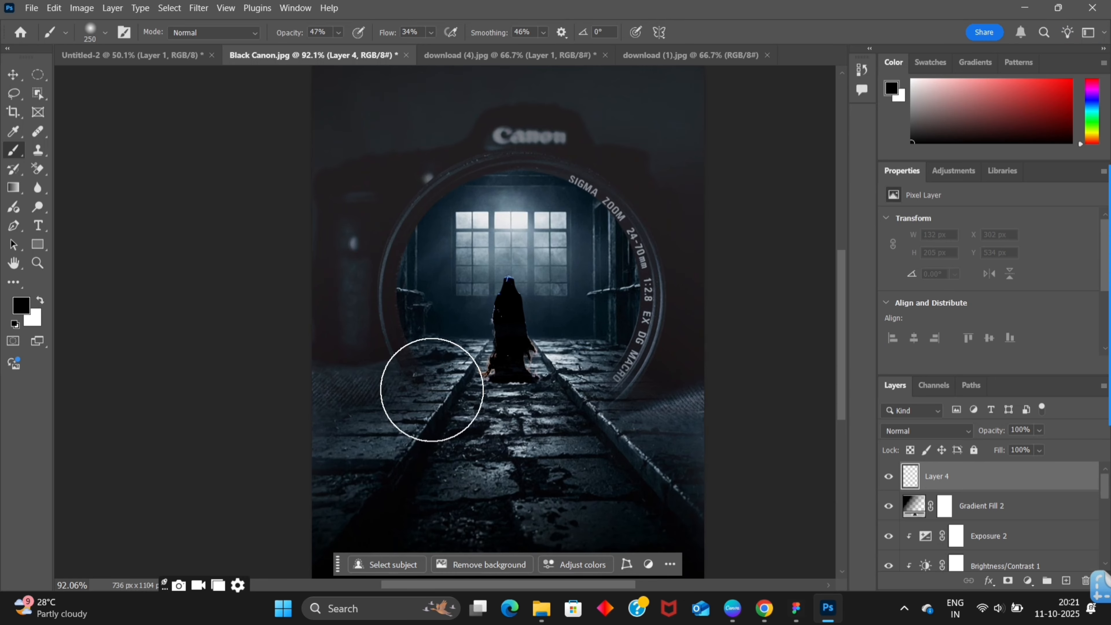
key("bracketleft")
key("bracketleft")
key("bracketleft")
key("bracketleft")
key("bracketleft")
key("bracketleft")
key("bracketleft")
key("bracketleft")
key("bracketleft")
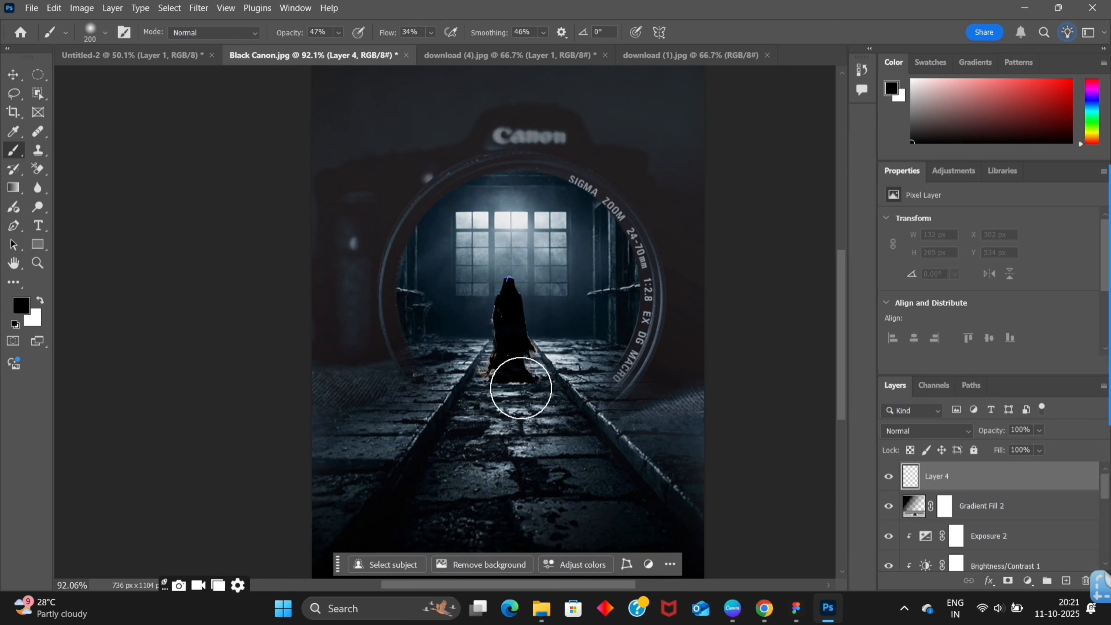
mouse_move(504, 387)
left_mouse_down()
mouse_move(491, 382)
mouse_move(511, 384)
left_mouse_up()
mouse_move(515, 382)
left_mouse_down()
mouse_move(540, 387)
mouse_move(492, 385)
left_mouse_up()
Paint more black shadow across the figure's base with a 50 px brush at 66% opacity and 59% flow
key("bracketleft")
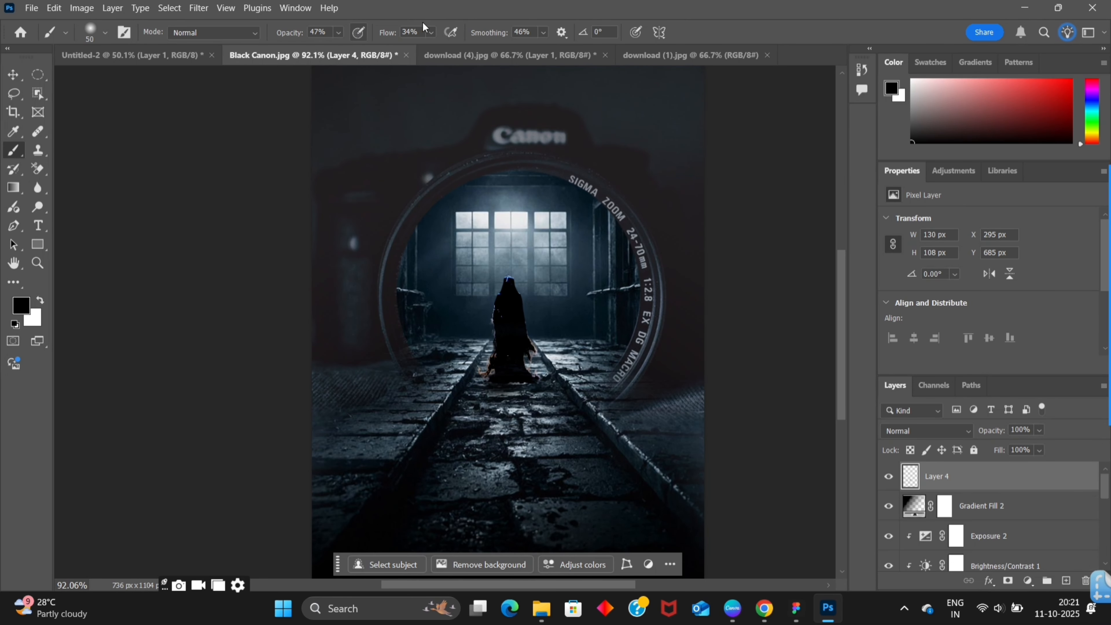
left_click(431, 34)
left_click_drag(435, 49, 453, 49)
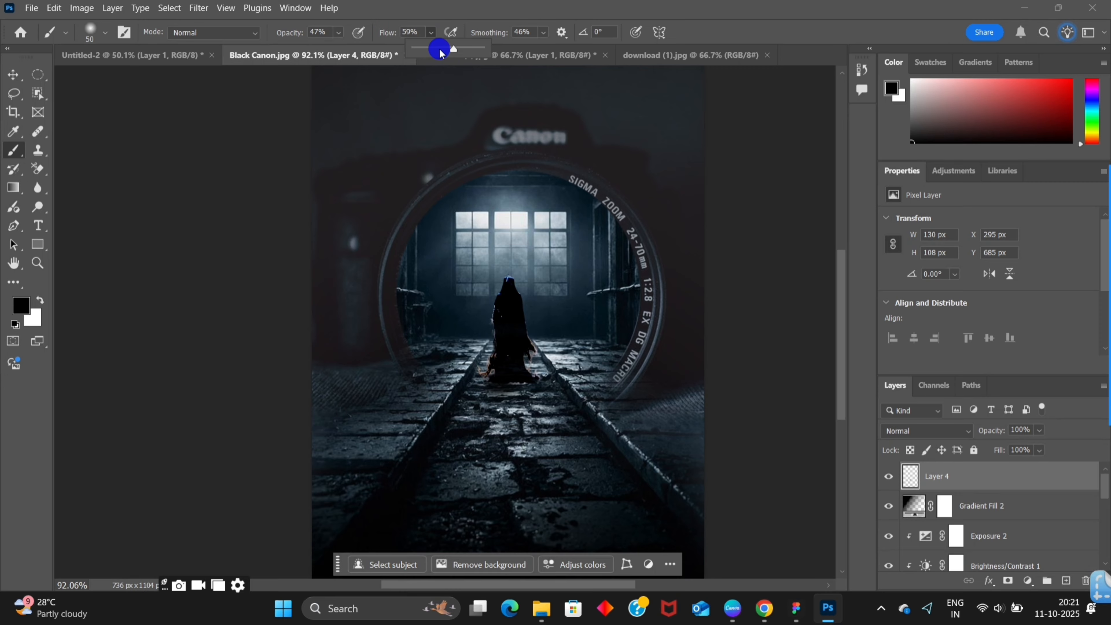
left_click(339, 32)
left_click_drag(344, 52, 358, 52)
mouse_move(463, 377)
left_mouse_down()
mouse_move(502, 378)
mouse_move(420, 377)
mouse_move(453, 372)
mouse_move(407, 384)
mouse_move(474, 368)
mouse_move(532, 376)
left_mouse_up()
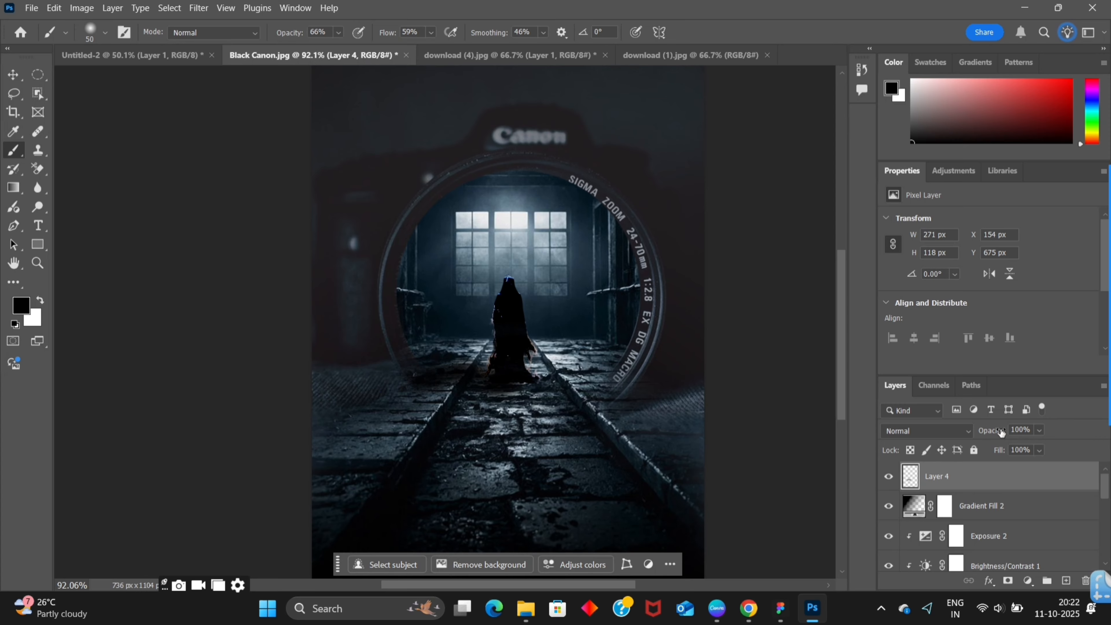
Lower the shadow layer's opacity to 87% and its fill to 86%
scroll(1022, 449, "down", 8)
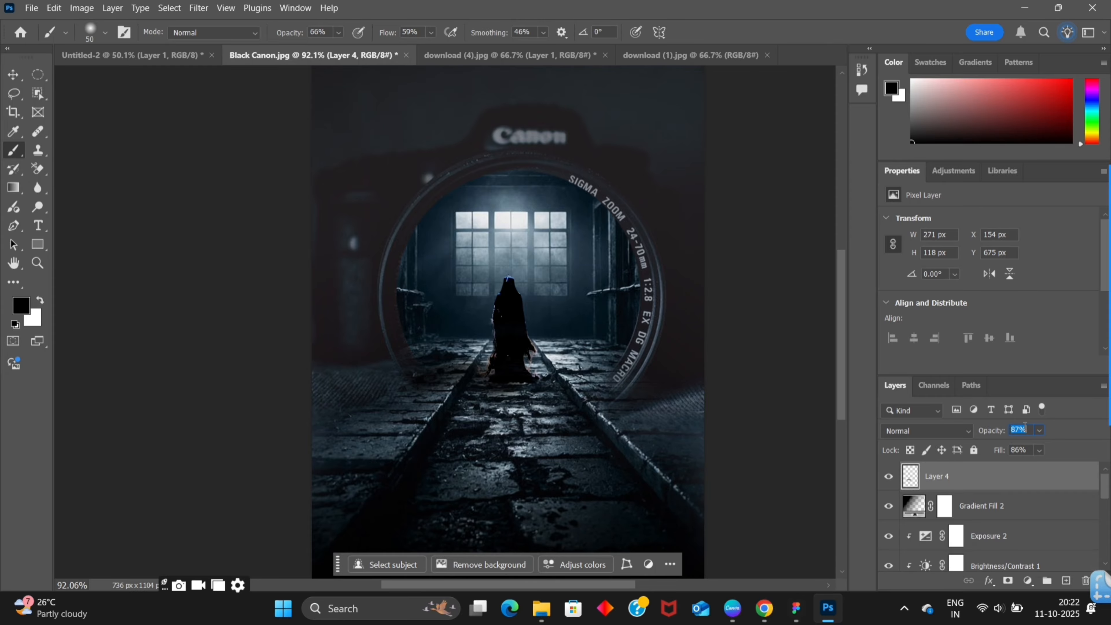
scroll(777, 416, "down", 2)
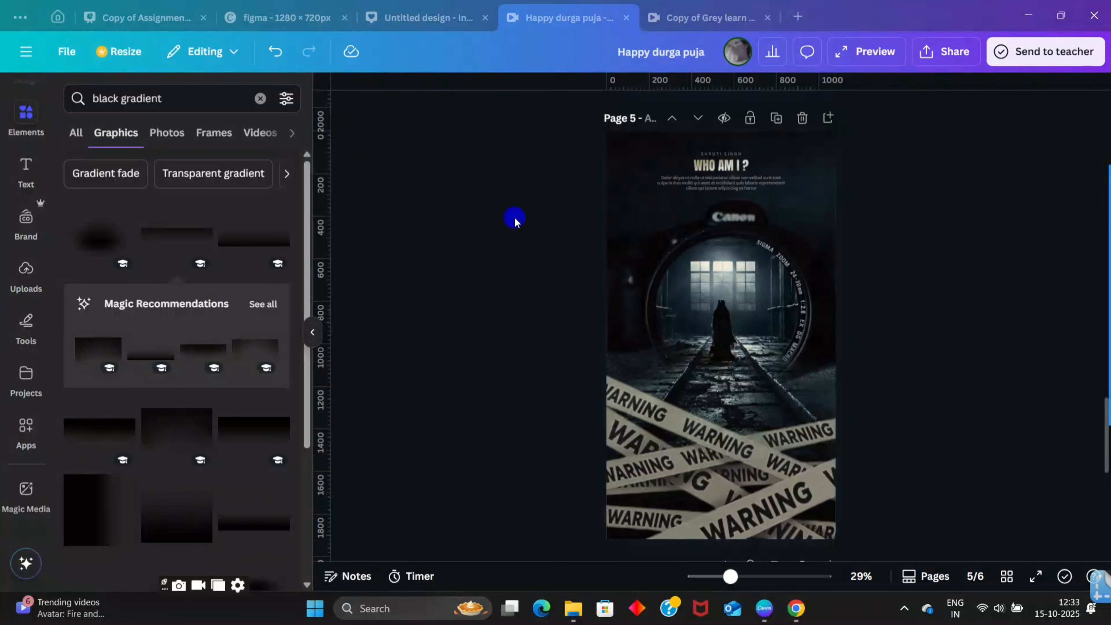
In the Canva poster design, show the page's layer list and try taking the dark texture image off the poster
left_click(826, 176)
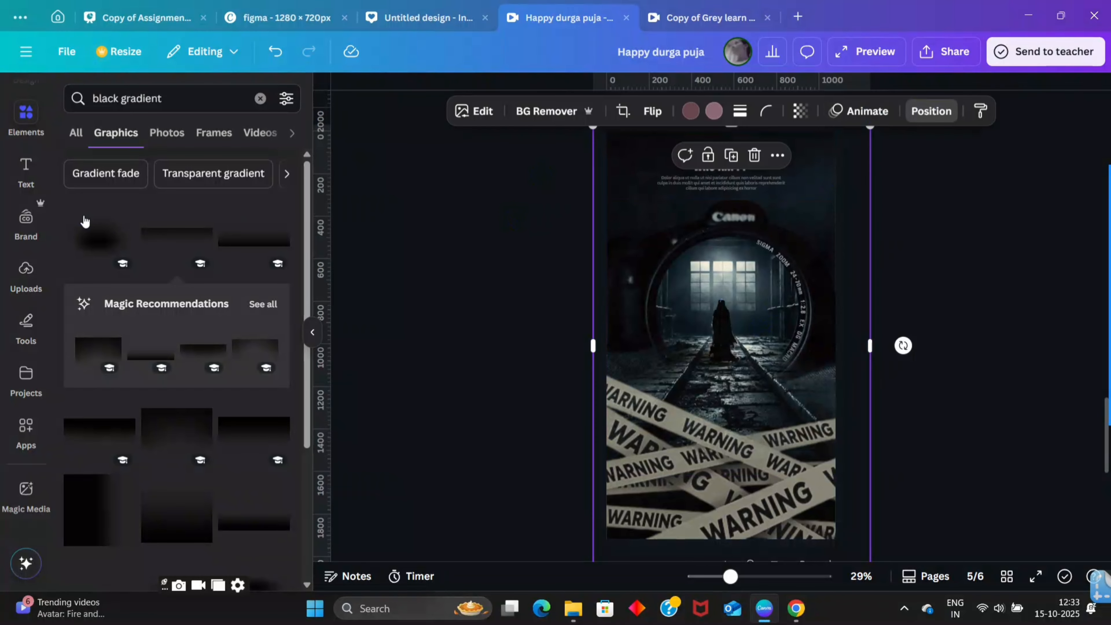
key("alt+1")
left_click(206, 516)
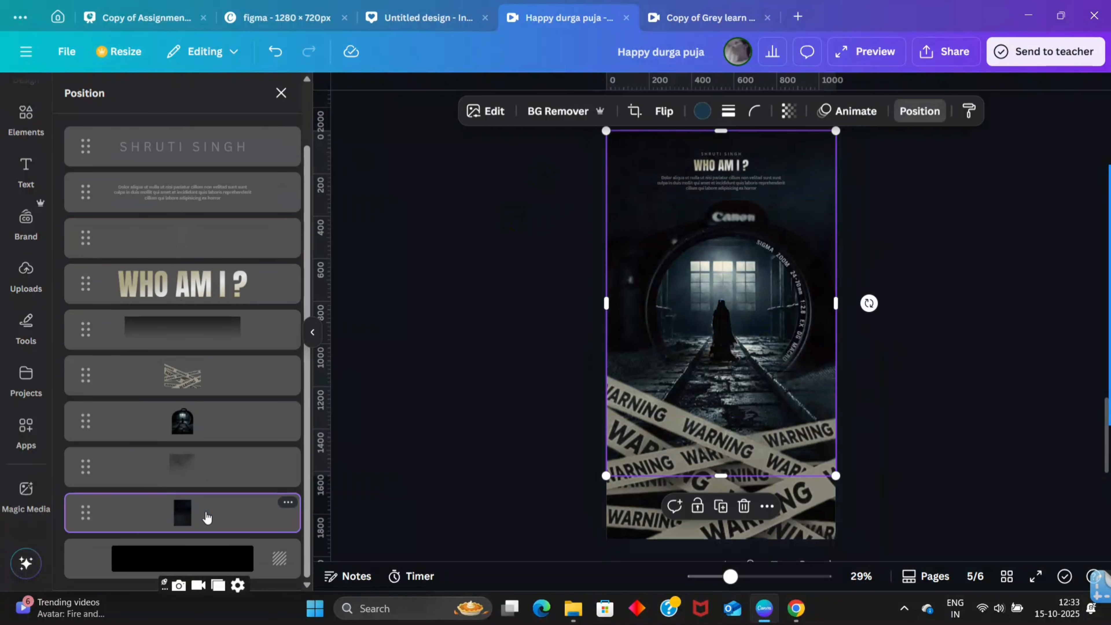
left_click_drag(761, 235, 417, 307)
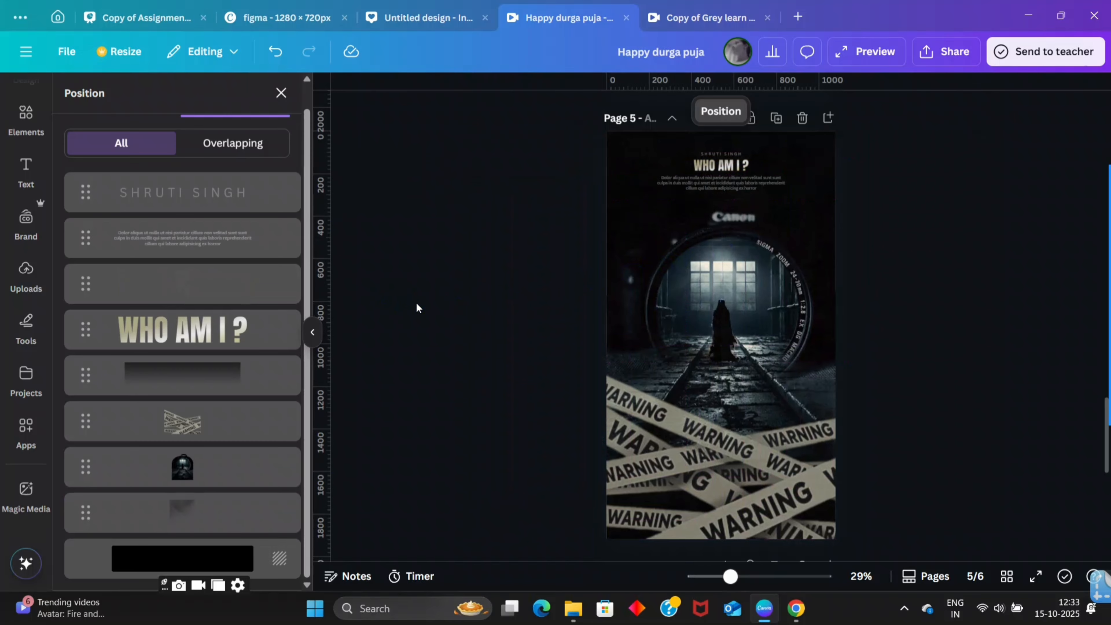
Change the font of the small name line above the WHO AM I ? title to DM Sans
left_click(720, 153)
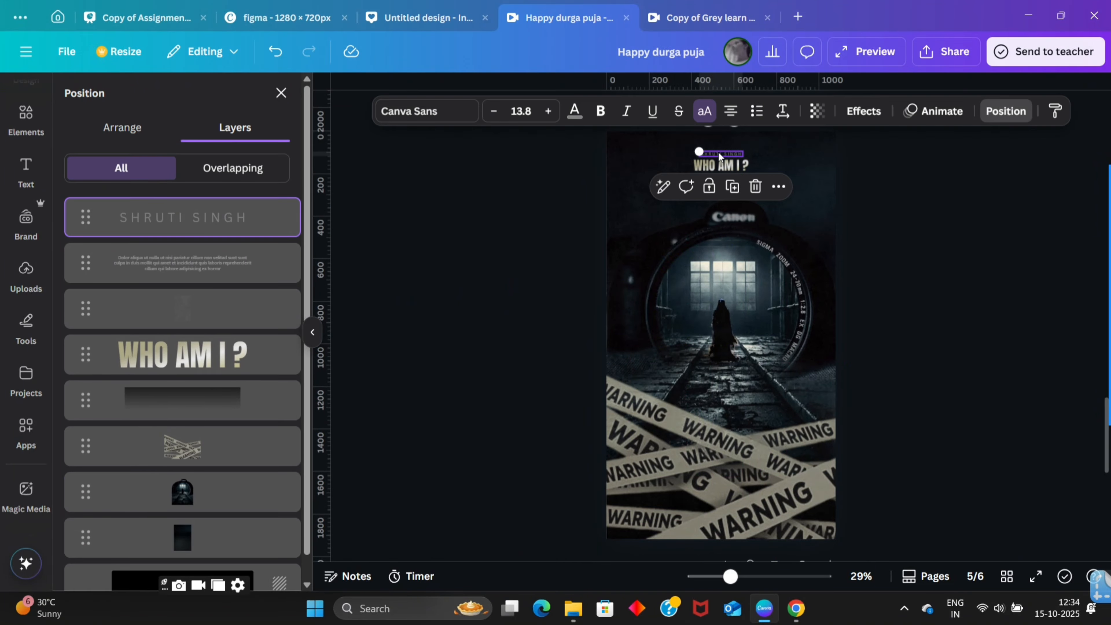
scroll(789, 253, "up", 3)
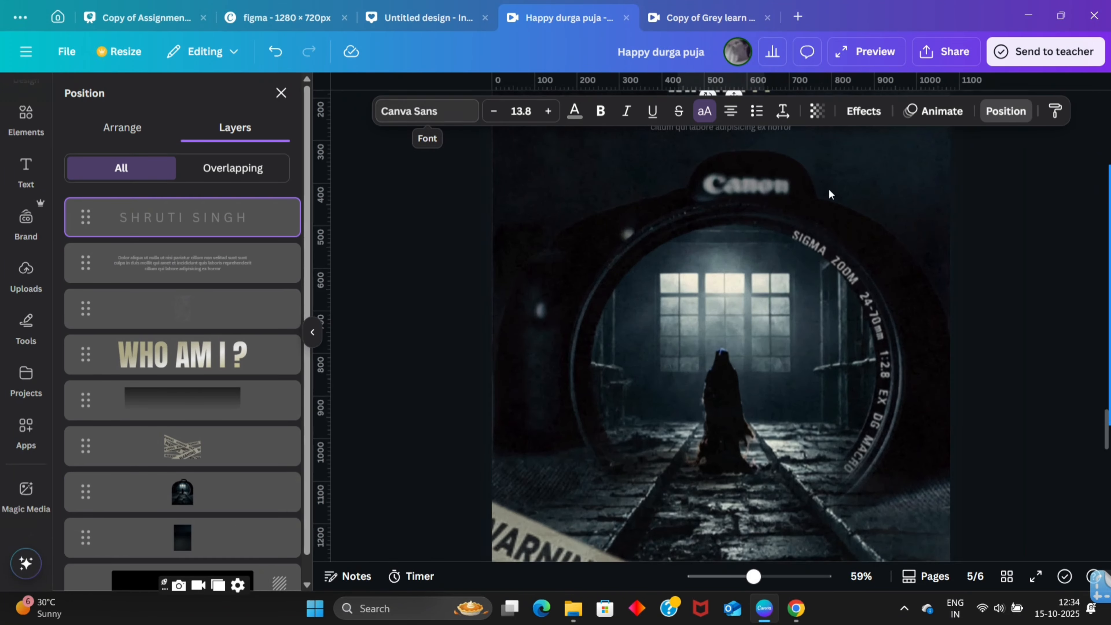
scroll(890, 206, "up", 4)
scroll(881, 219, "up", 9)
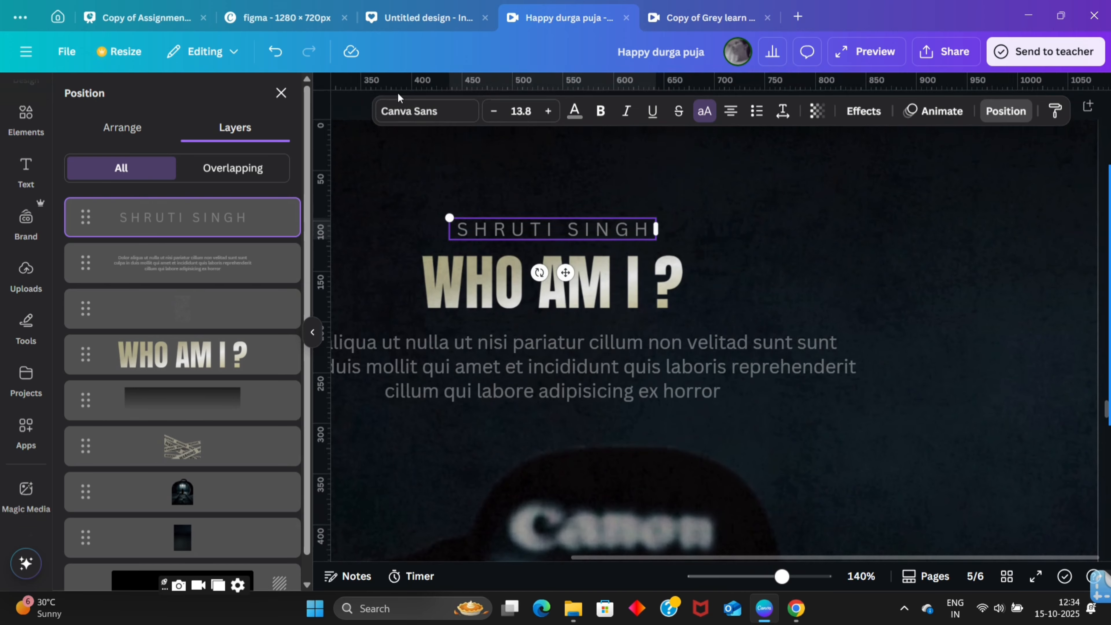
left_click(414, 112)
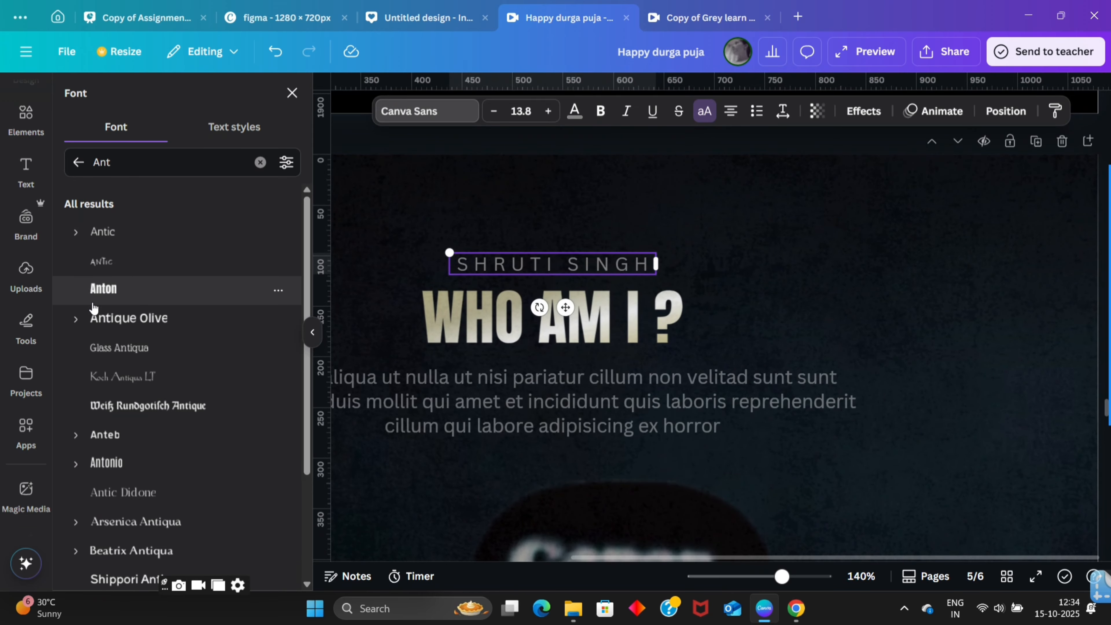
left_click(79, 162)
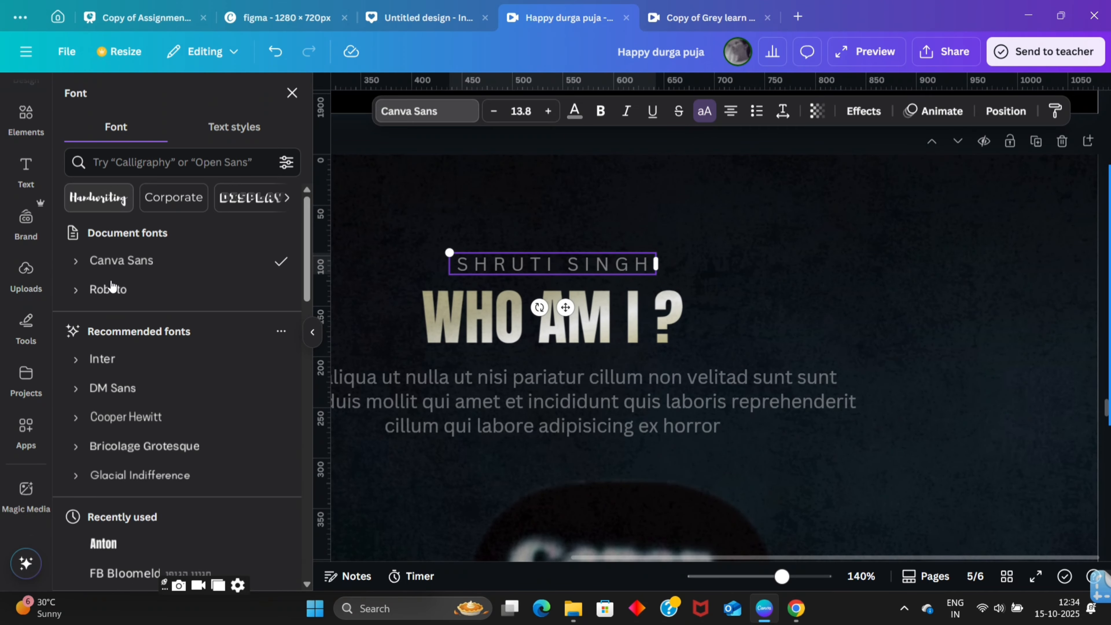
left_click(133, 389)
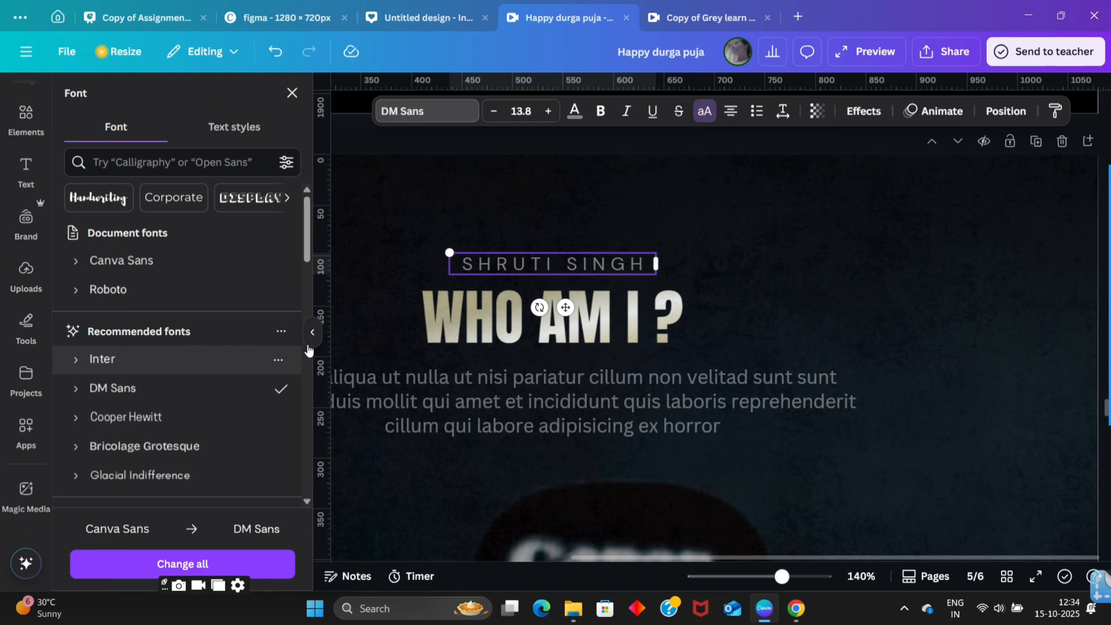
Narrow the text box of the name line to fit its text and centre the line above the WHO AM I ? title
mouse_move(655, 271)
left_mouse_down()
mouse_move(597, 267)
mouse_move(641, 265)
left_mouse_up()
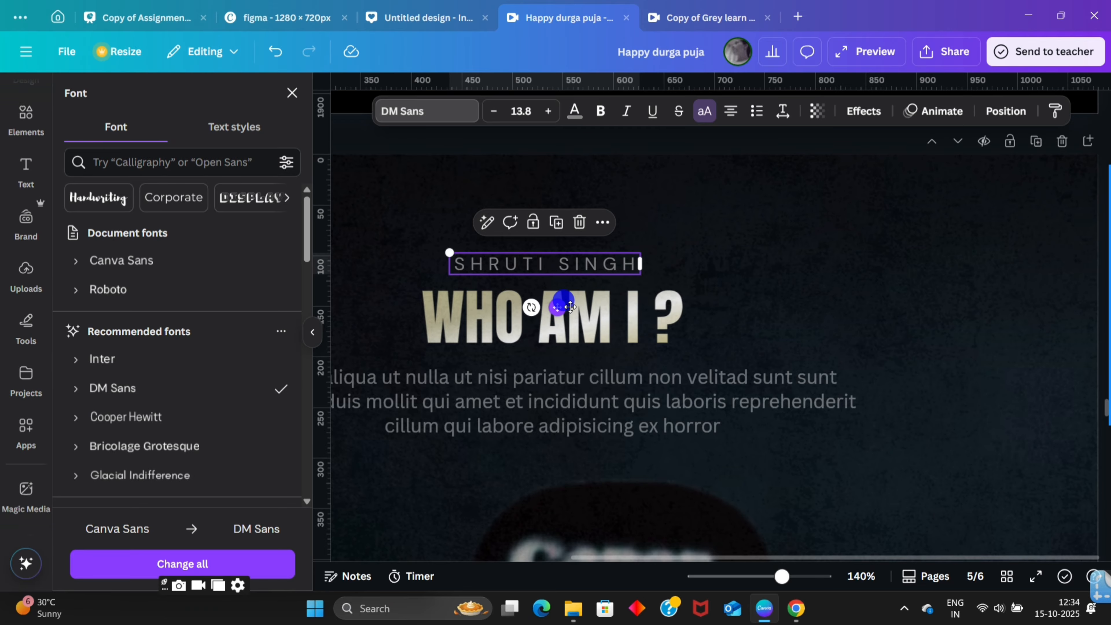
left_click(831, 297)
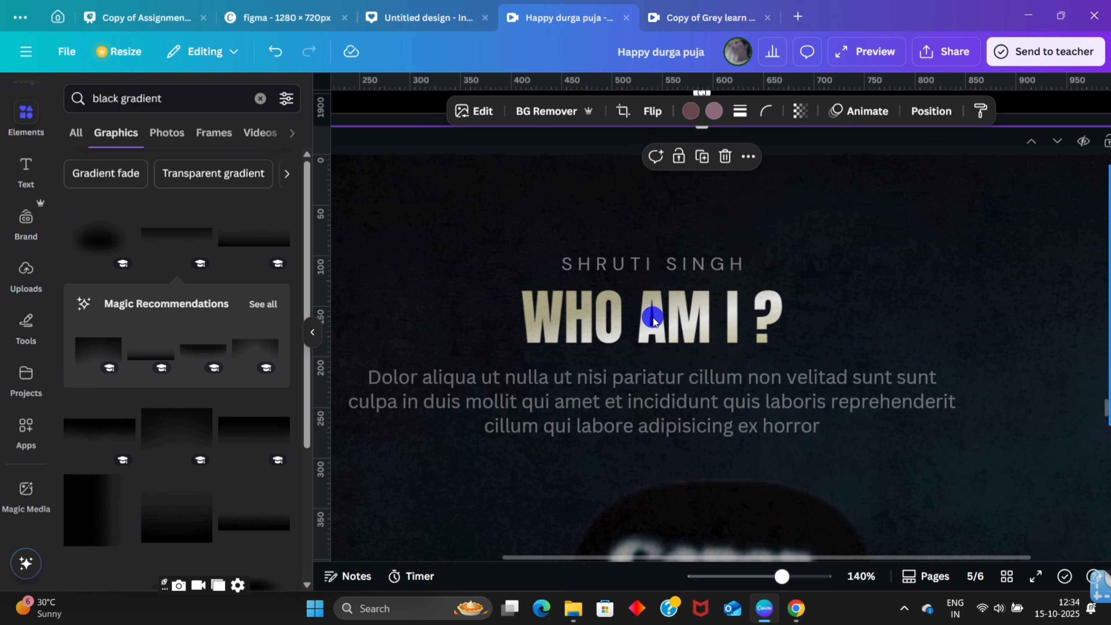
Set the transparency of the dark texture overlay covering the poster to 19
scroll(779, 284, "down", 5)
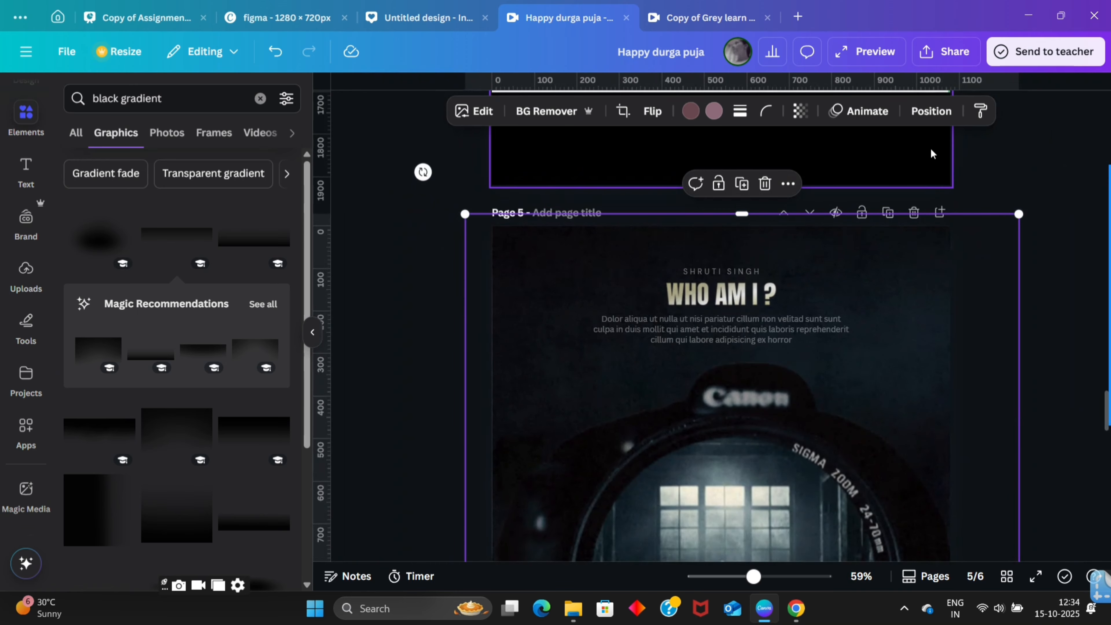
left_click(931, 111)
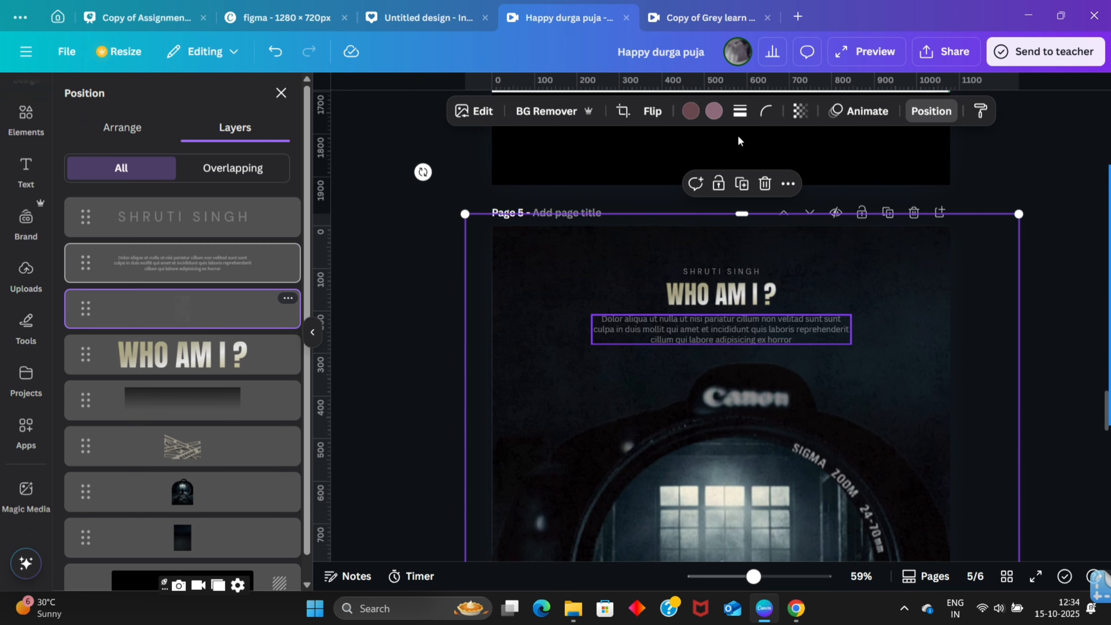
left_click(800, 111)
left_click_drag(749, 179, 751, 222)
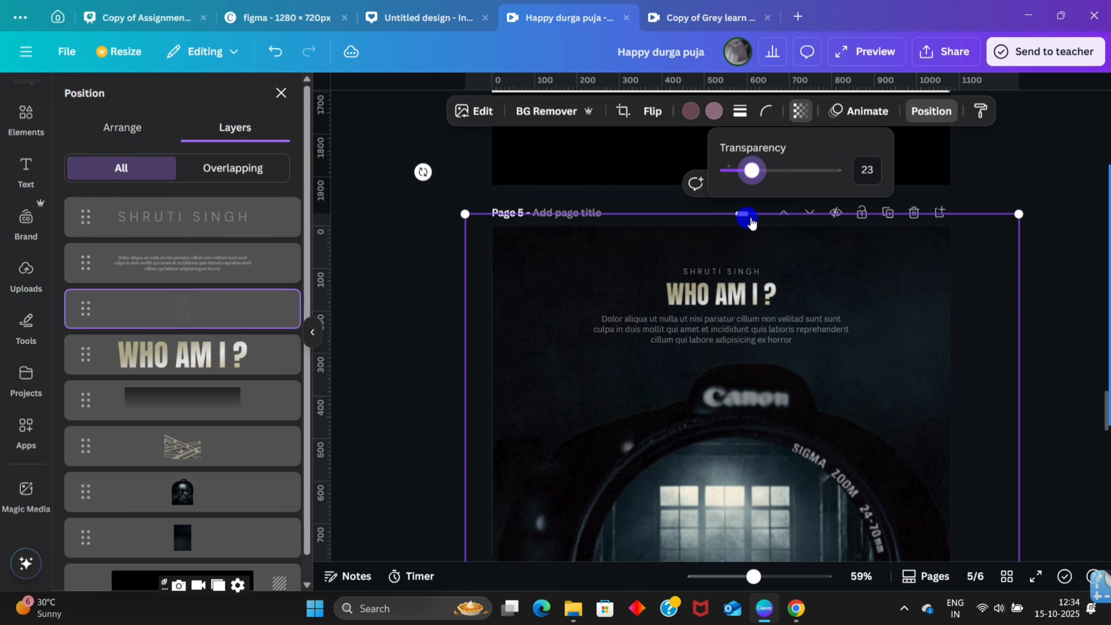
scroll(749, 262, "down", 1)
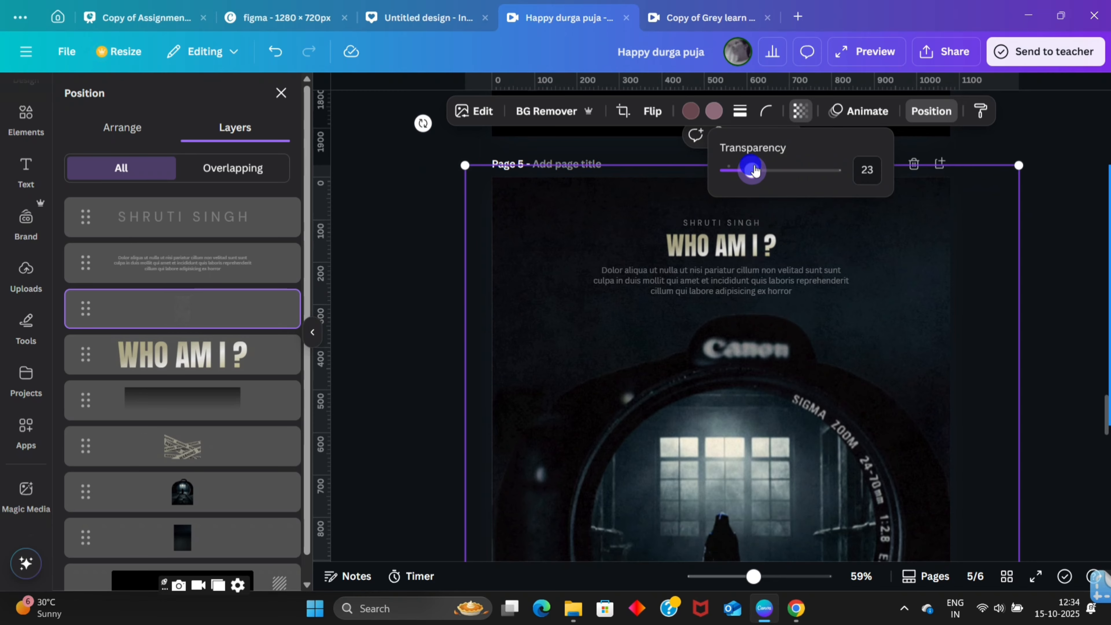
left_click_drag(753, 171, 747, 174)
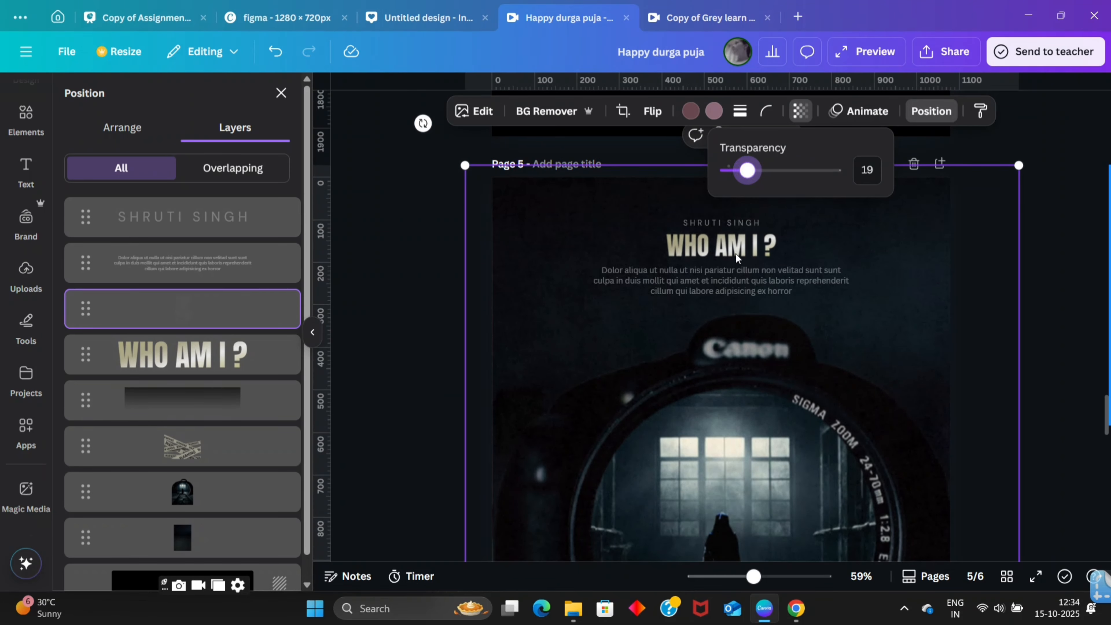
left_click(717, 254)
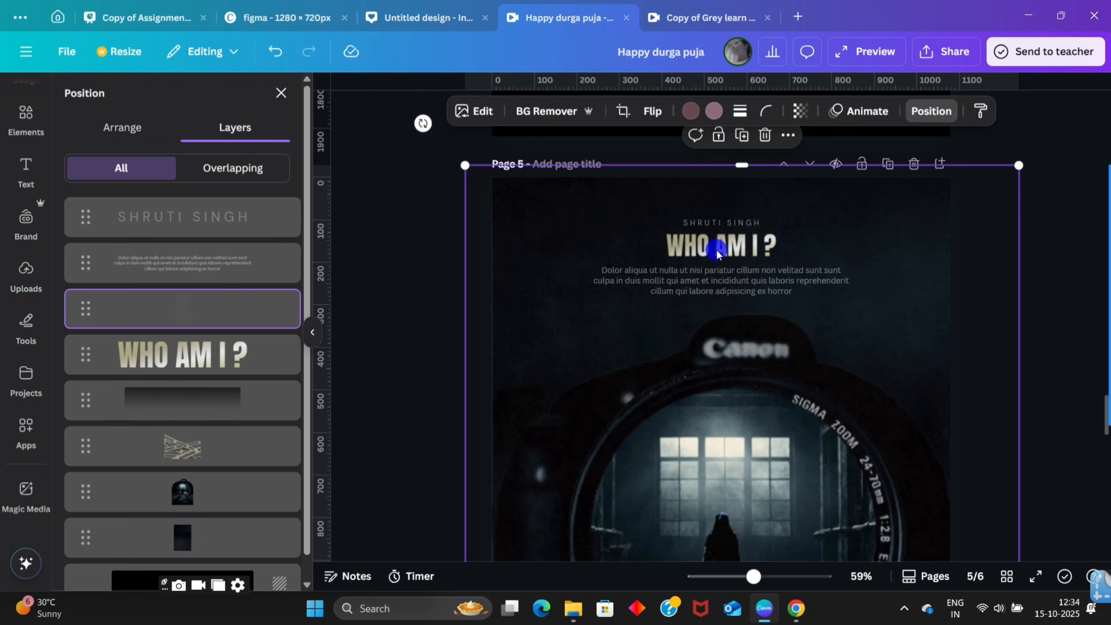
Open the WHO AM I ? title in TypeGradient and examine the colour code of its first gradient stop
left_click(207, 354)
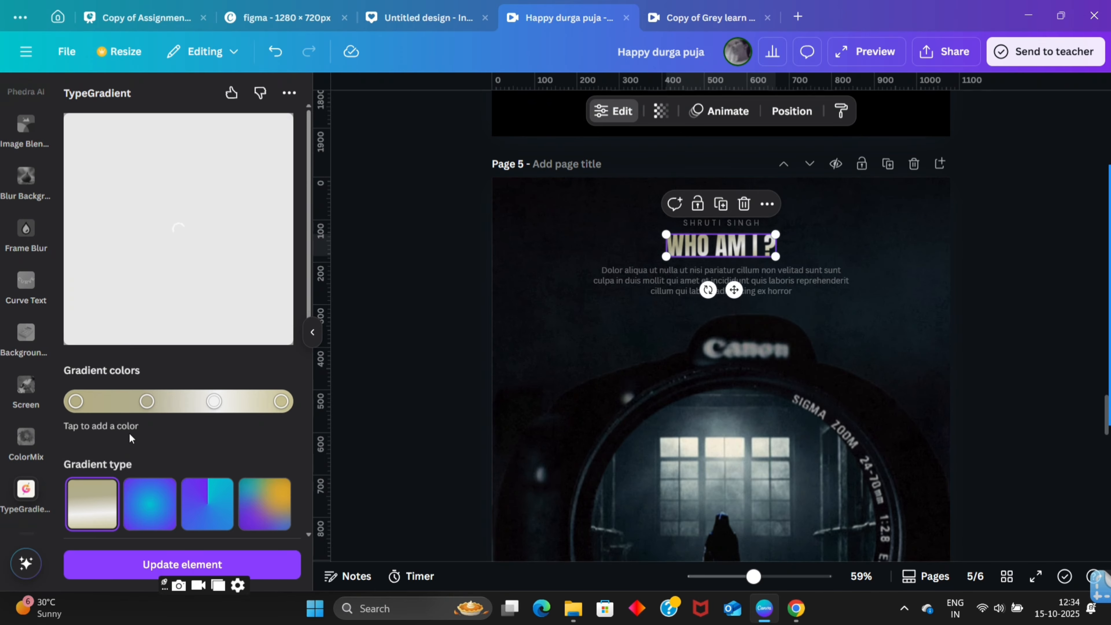
scroll(130, 438, "down", 1)
left_click(75, 352)
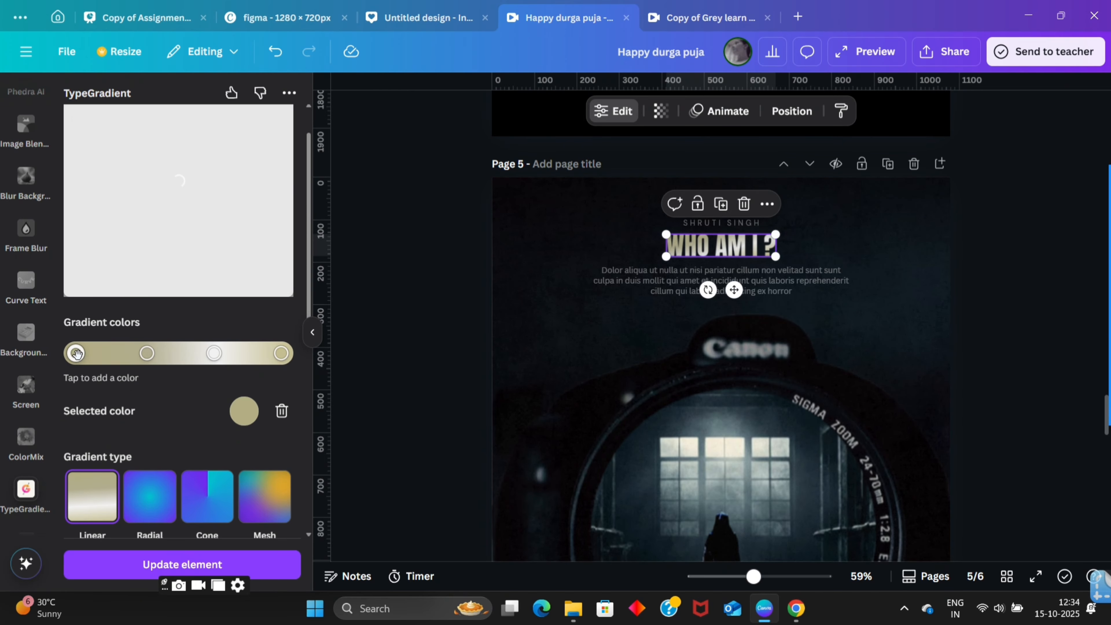
left_click(244, 412)
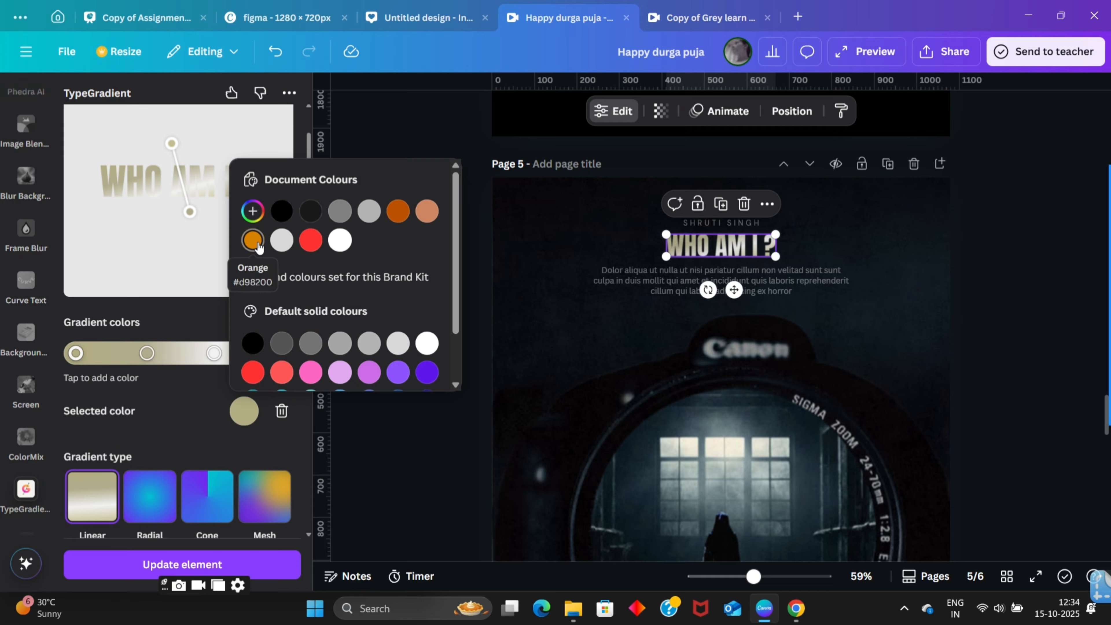
left_click(252, 212)
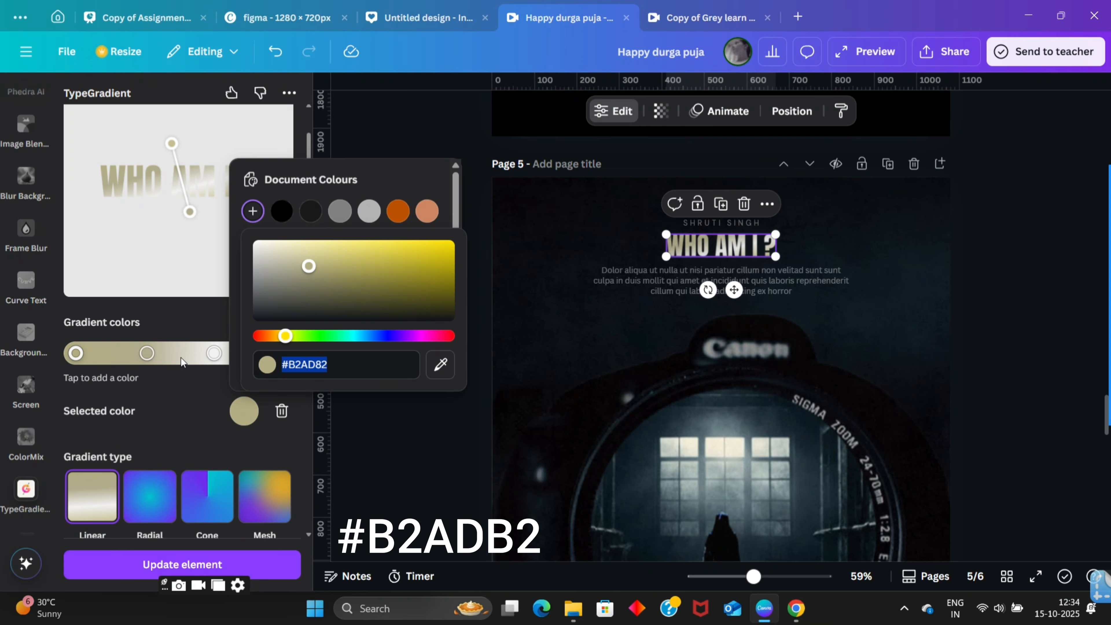
left_click(177, 420)
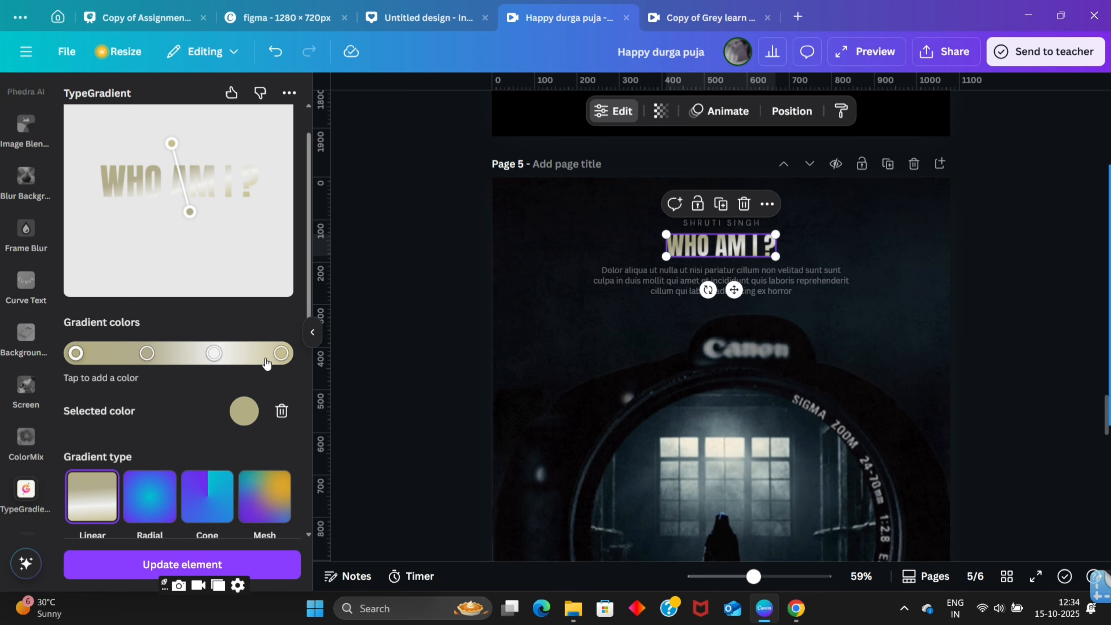
Try tilting the gradient line of the WHO AM I ? title the other way in the TypeGradient preview
scroll(181, 294, "up", 1)
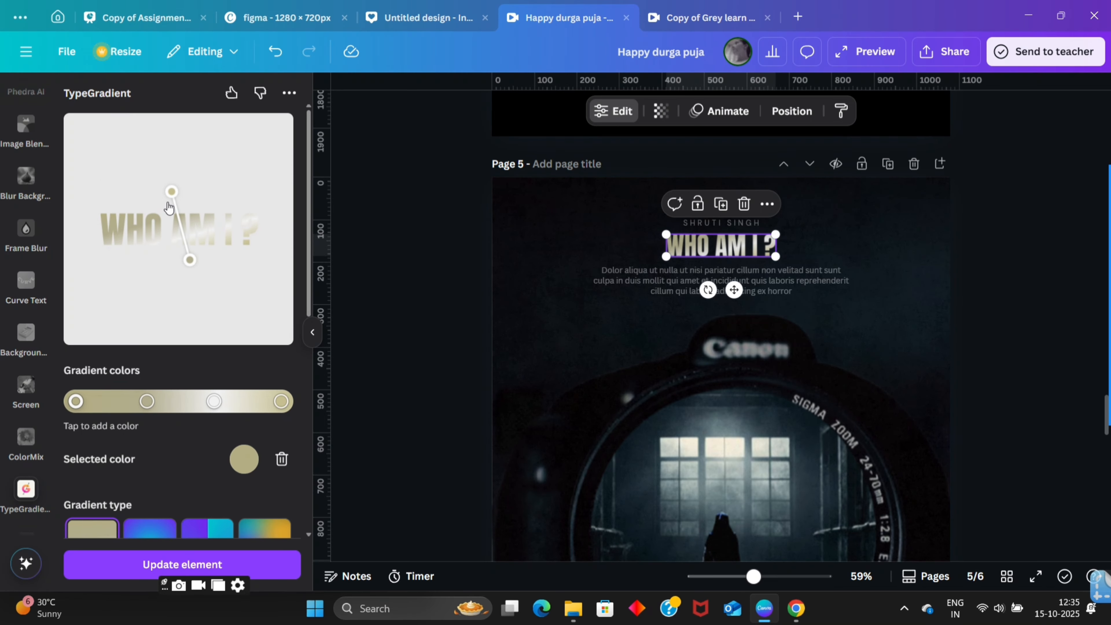
left_click_drag(169, 198, 216, 172)
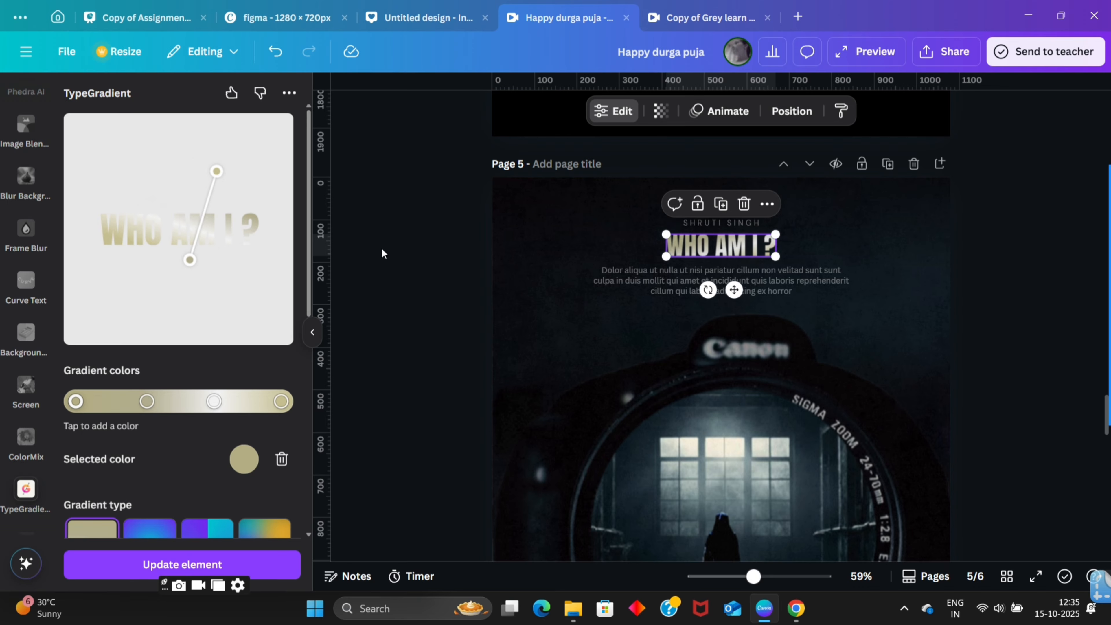
left_click(439, 194)
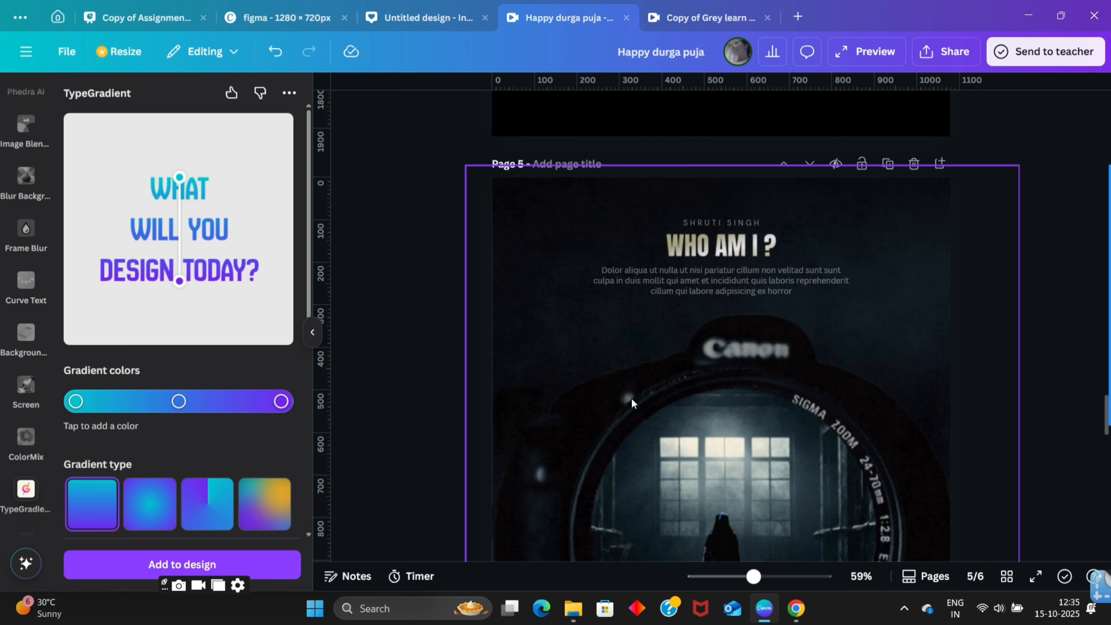
Select the warning tape image through the page's layer list, try shifting it on the poster and undo the move
left_click(722, 303)
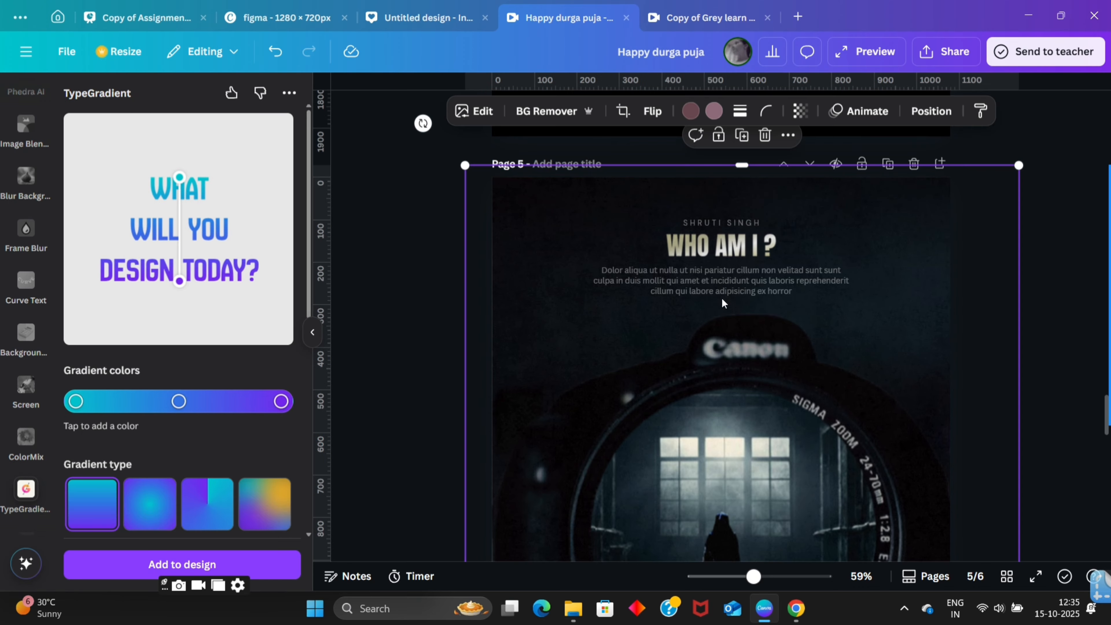
left_click(931, 111)
left_click(197, 386)
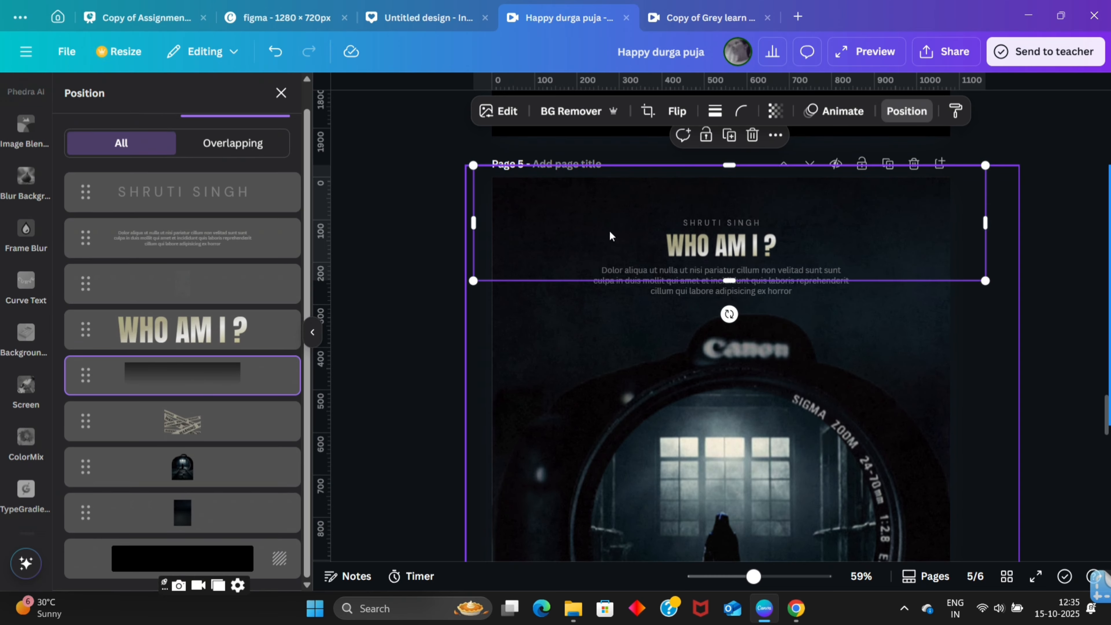
left_click(180, 426)
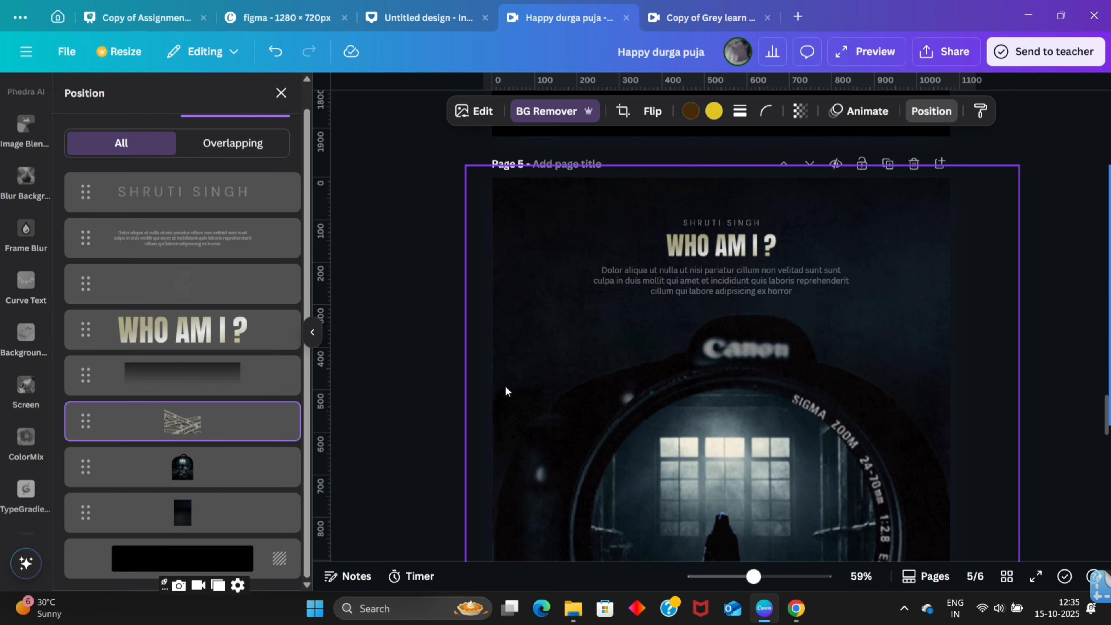
scroll(614, 470, "down", 8)
left_click_drag(614, 470, 614, 475)
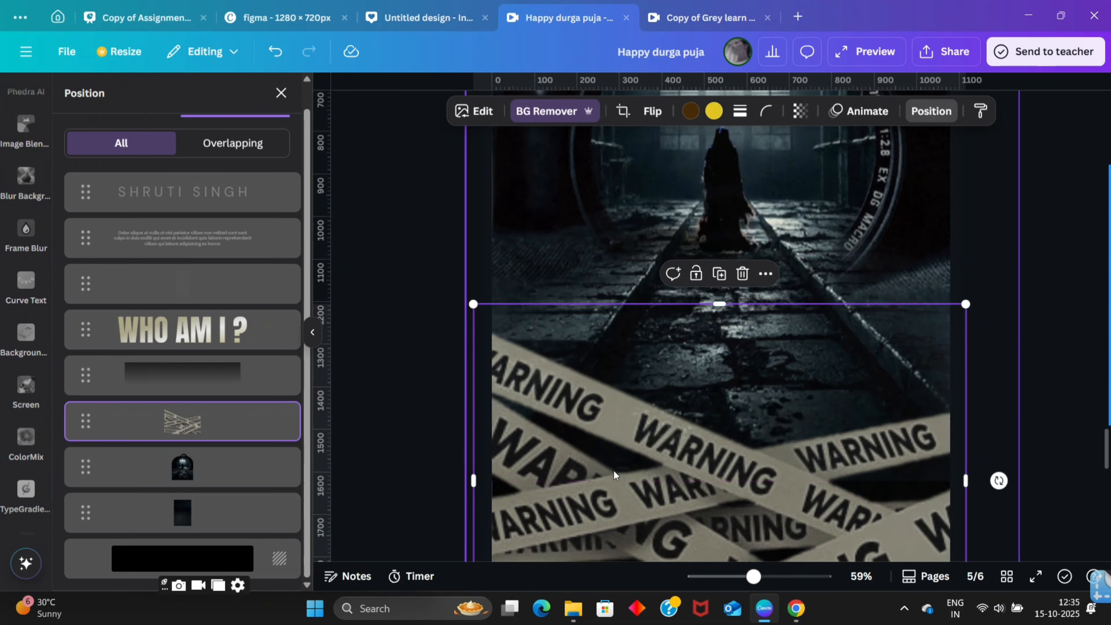
key("ctrl+z")
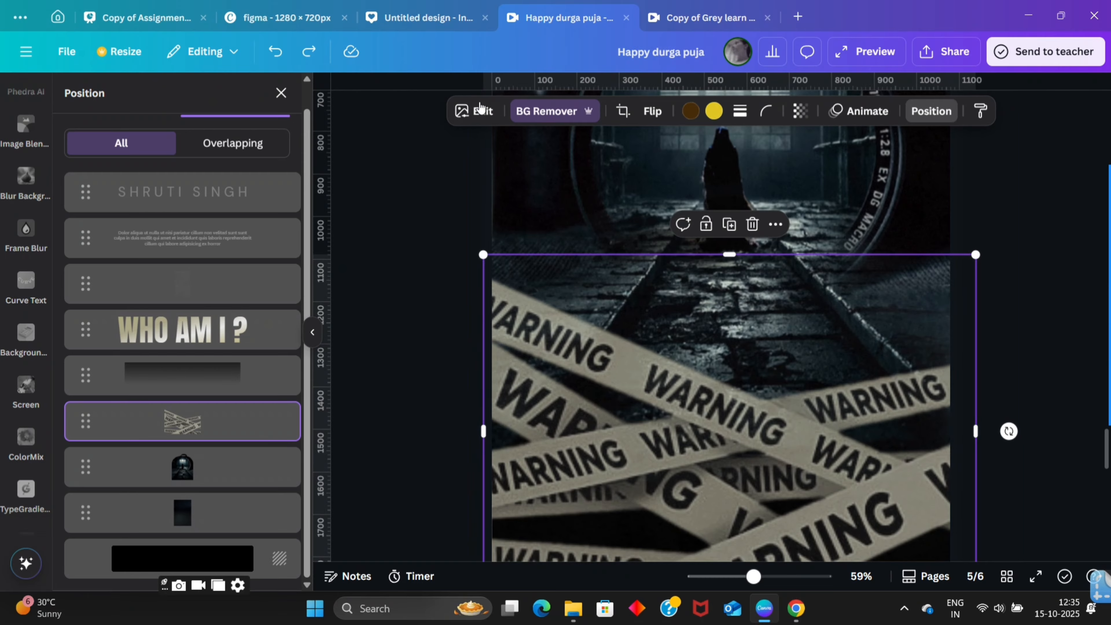
Examine the warning tape image's transparency, its adjustments and the highlights, shadows and intensity of its Custom Duotone effect
left_click(799, 111)
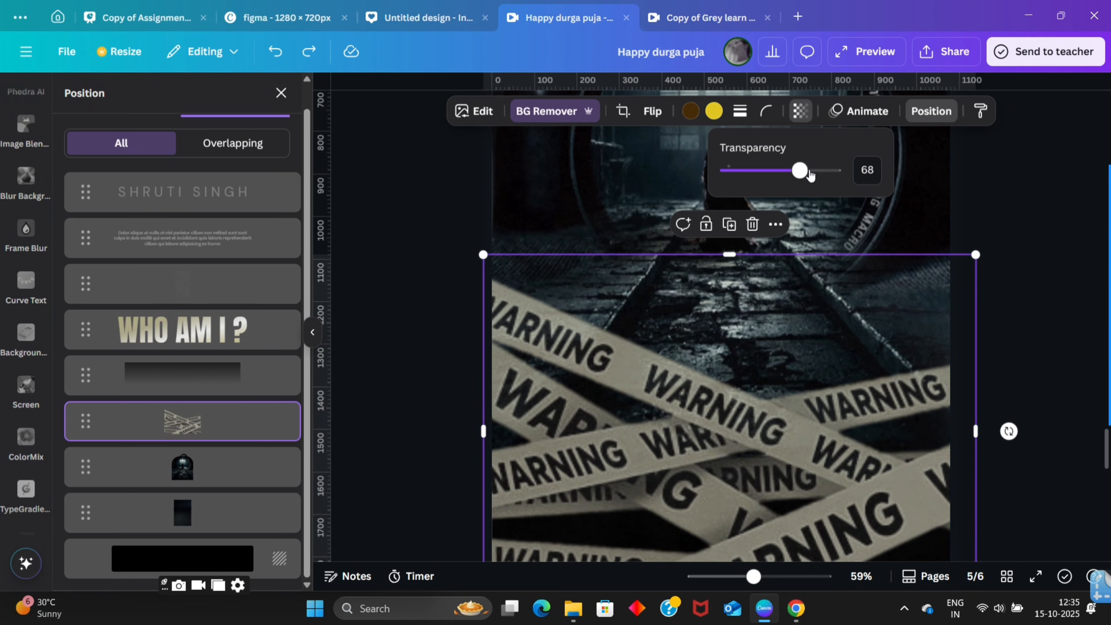
left_click(477, 111)
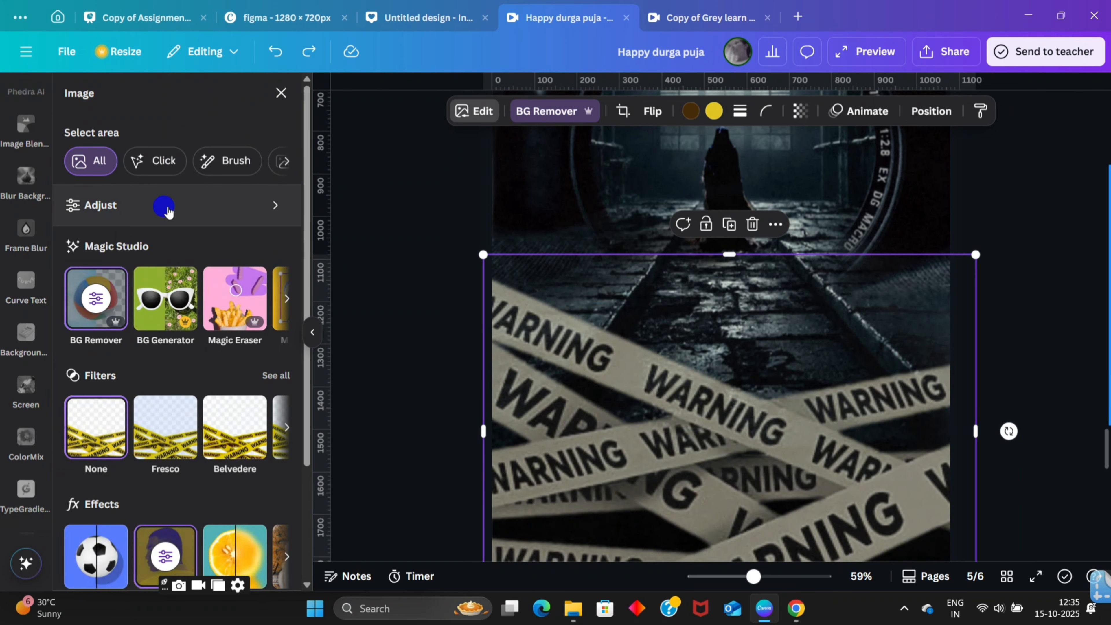
left_click(167, 206)
scroll(80, 130, "down", 4)
left_click(72, 93)
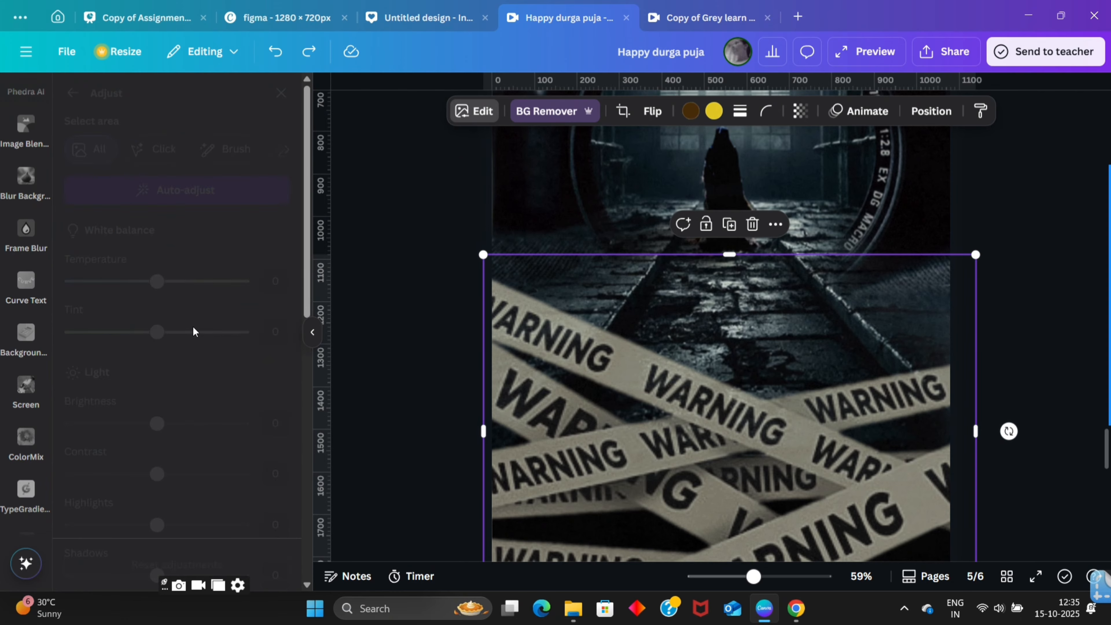
left_click(167, 466)
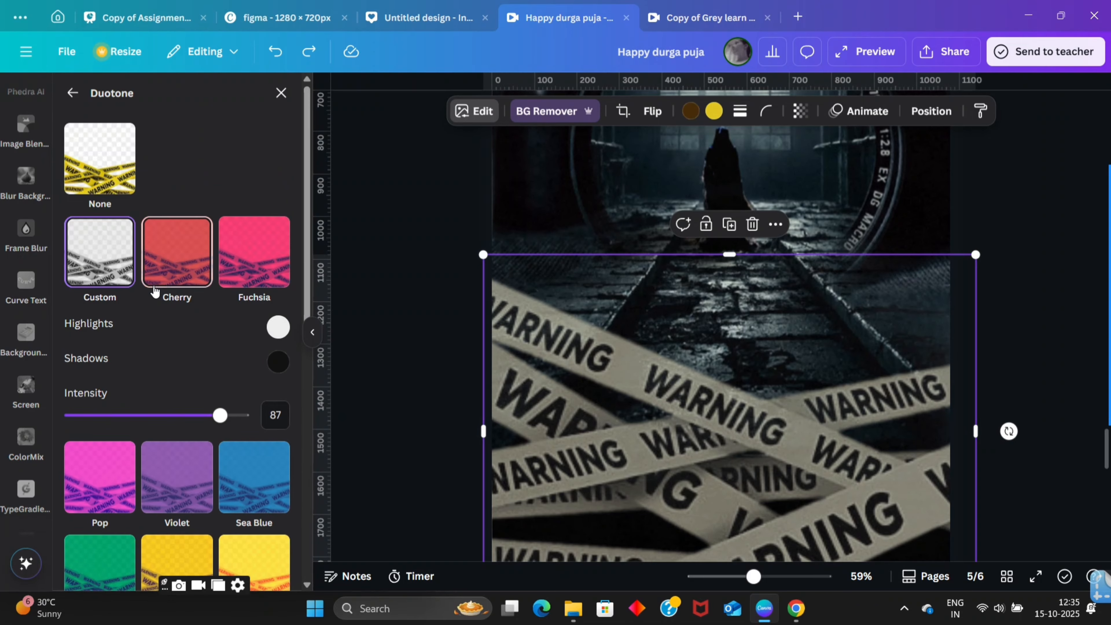
scroll(205, 393, "down", 2)
scroll(111, 256, "up", 2)
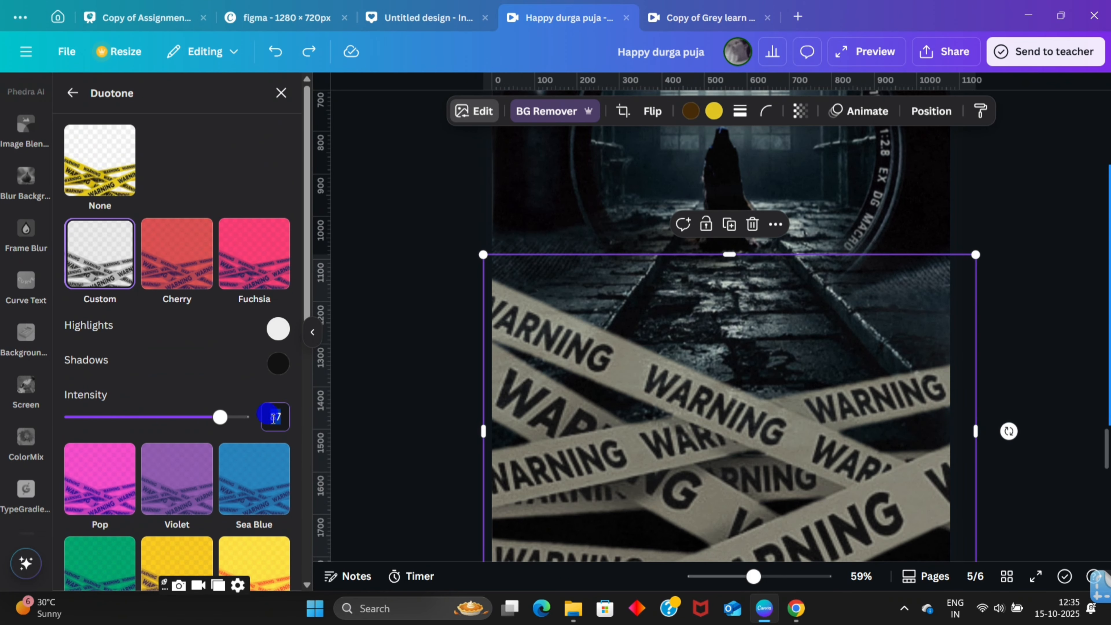
left_click(384, 330)
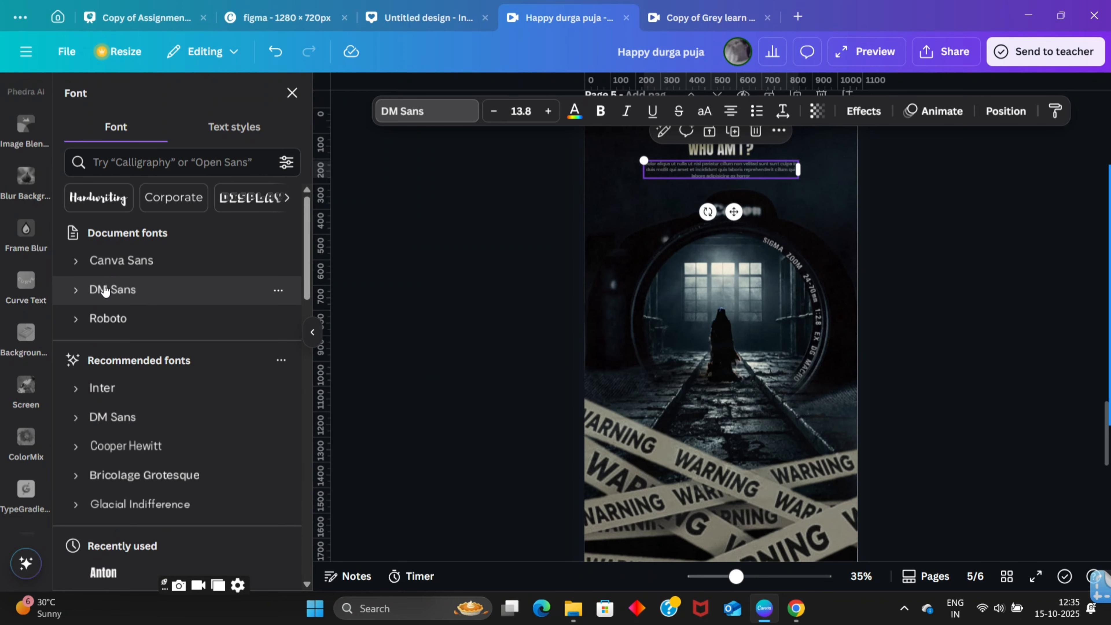
Set the font of the paragraph below the title to DM Sans, narrow its text box slightly and centre it on the page
left_click(105, 291)
scroll(656, 283, "up", 5)
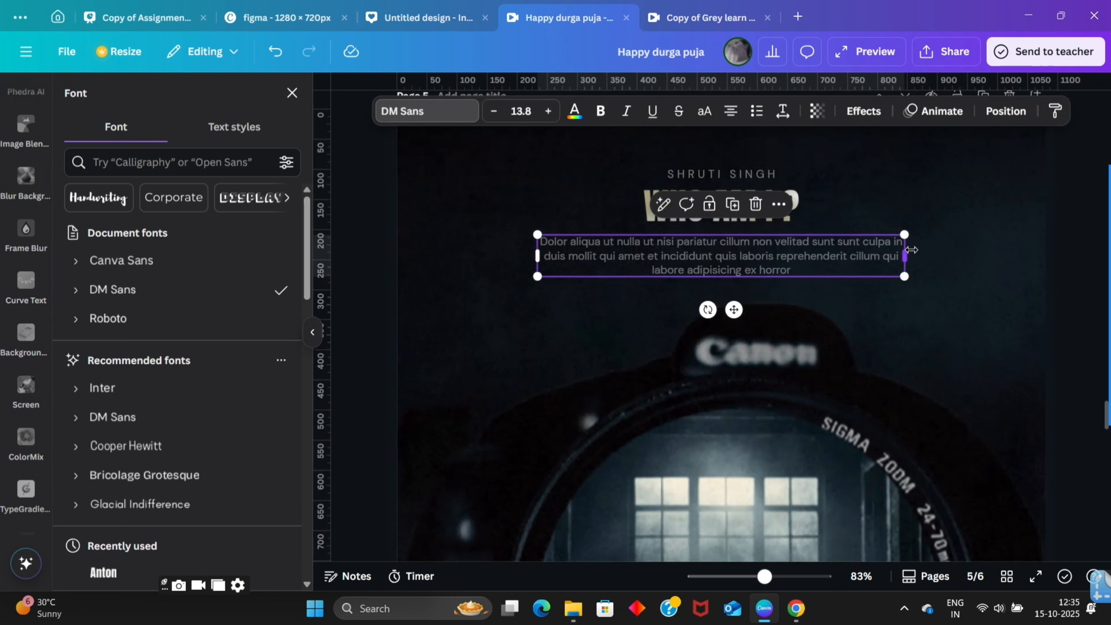
left_click_drag(907, 249, 899, 250)
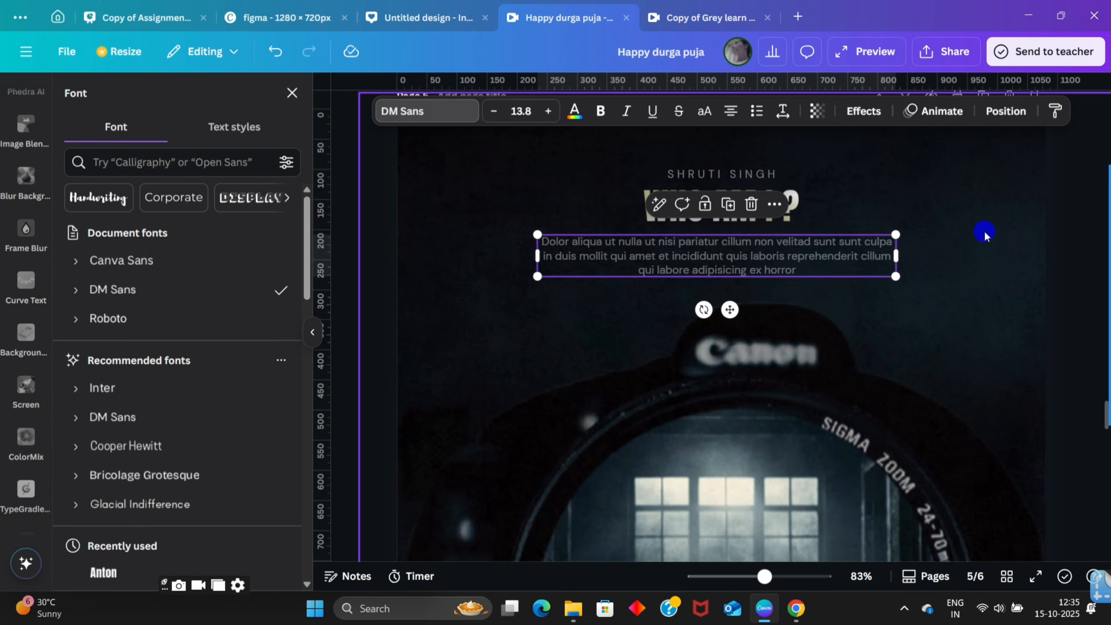
left_click(983, 234)
left_click(861, 249)
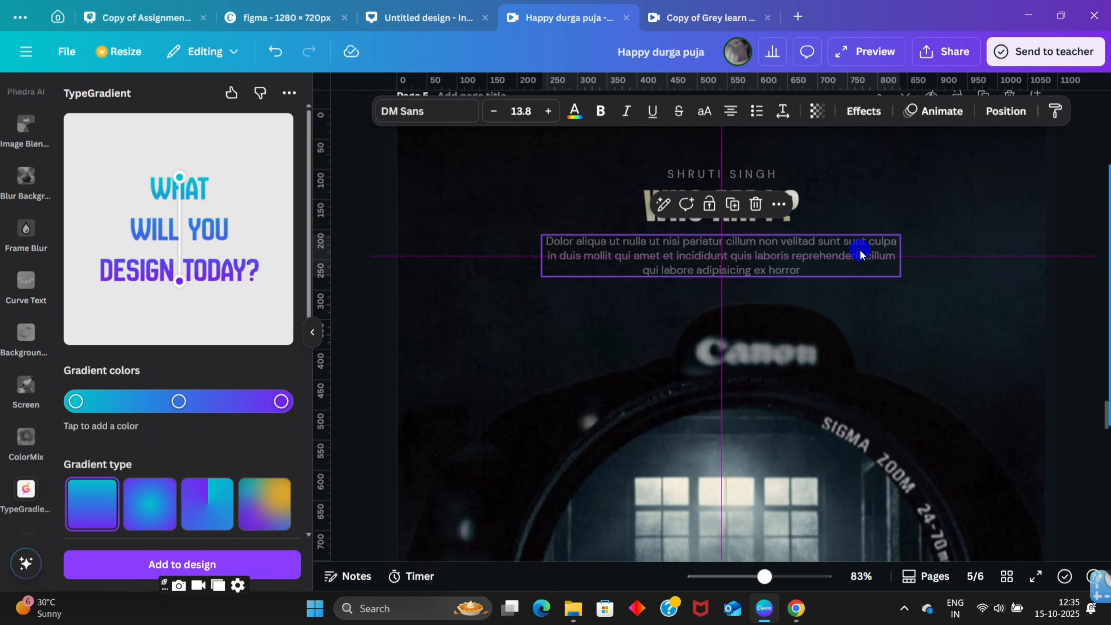
left_click(959, 220)
Check the paragraph below the title up close, and look over the whole poster
scroll(959, 220, "down", 5)
left_click(751, 252)
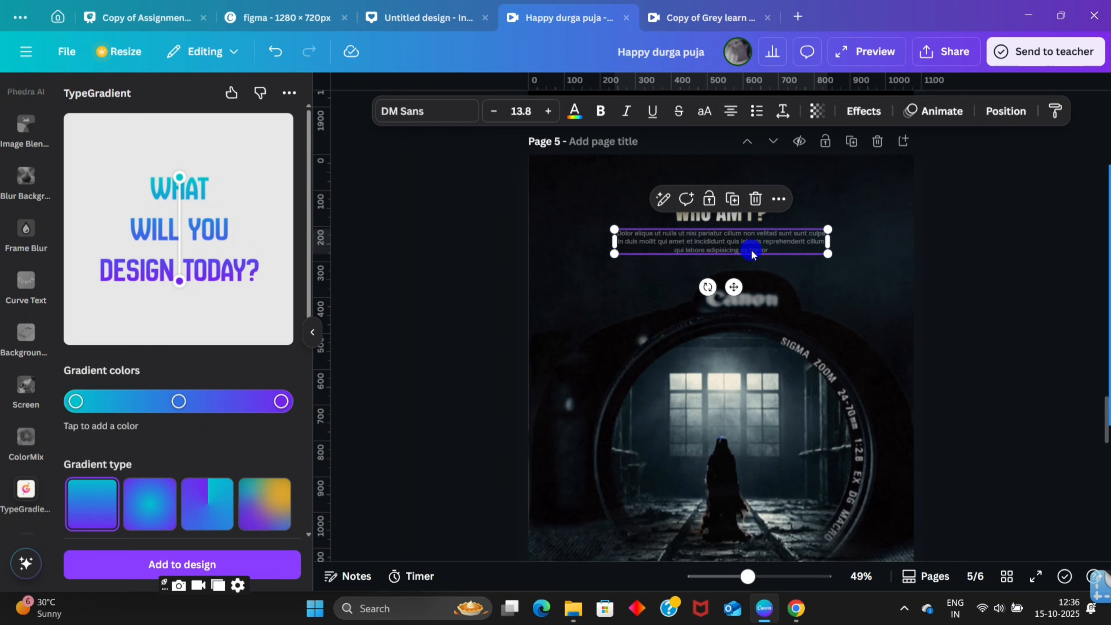
scroll(755, 246, "up", 2)
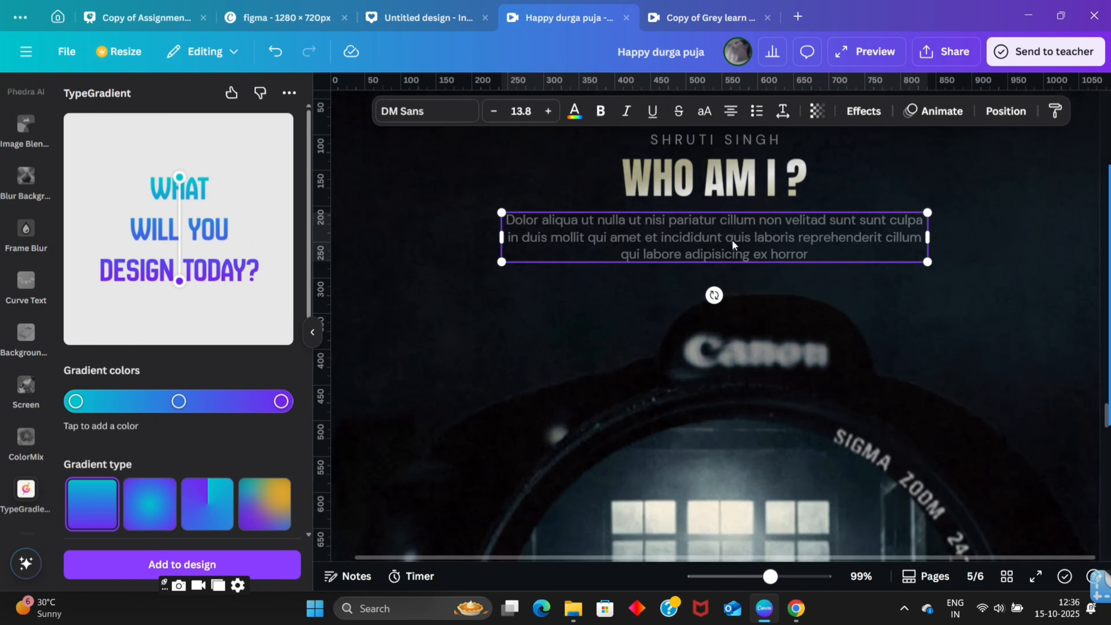
scroll(787, 250, "down", 4)
scroll(890, 281, "down", 2)
left_click(911, 287)
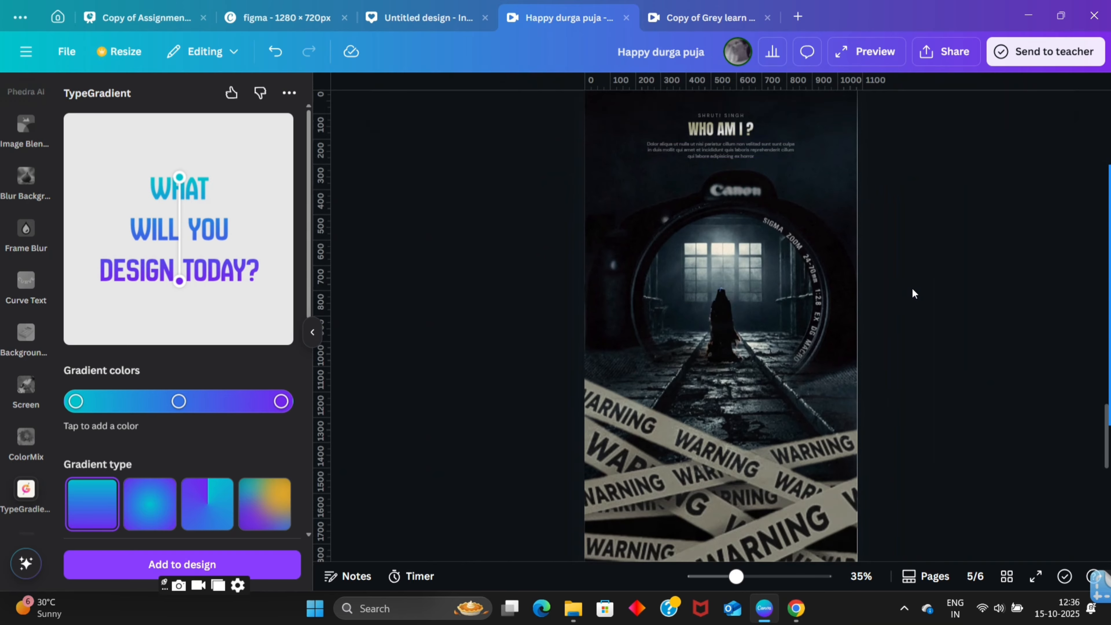
scroll(912, 288, "down", 1)
scroll(835, 266, "up", 1)
Download only the current poster page, page 5, as a PNG file at size 1
left_click(927, 63)
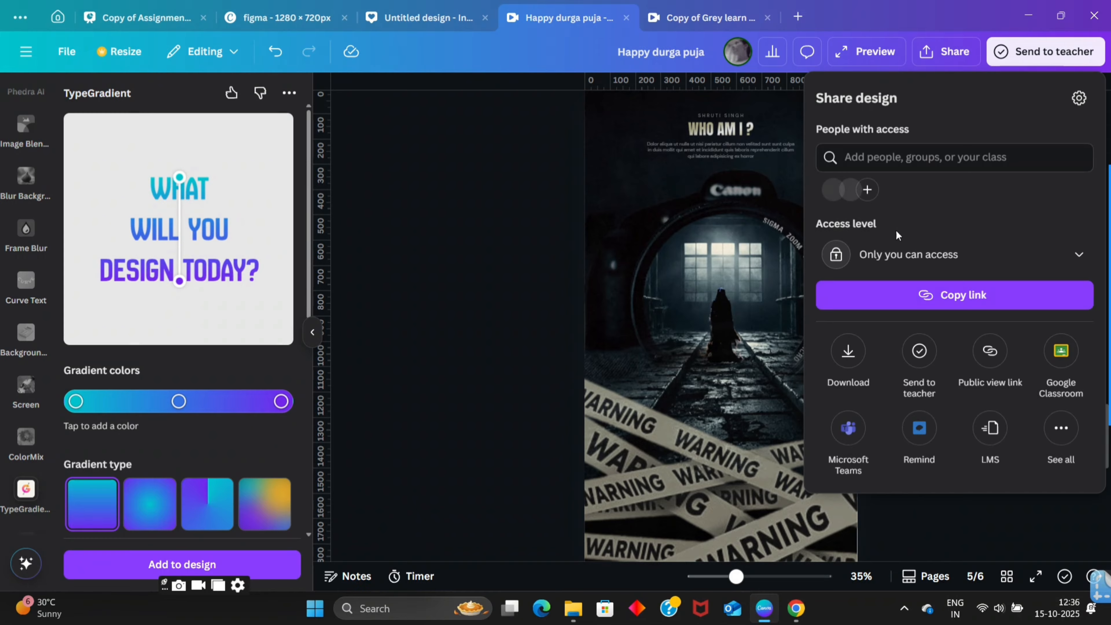
left_click(852, 363)
left_click(983, 154)
left_click(914, 283)
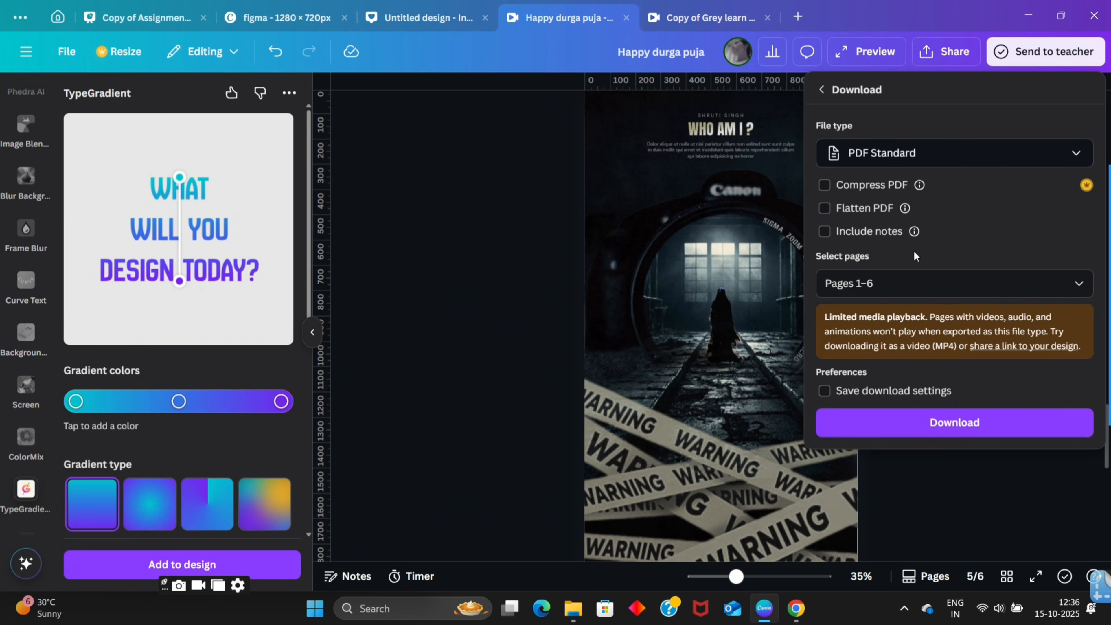
left_click(887, 153)
left_click(892, 251)
left_click(901, 354)
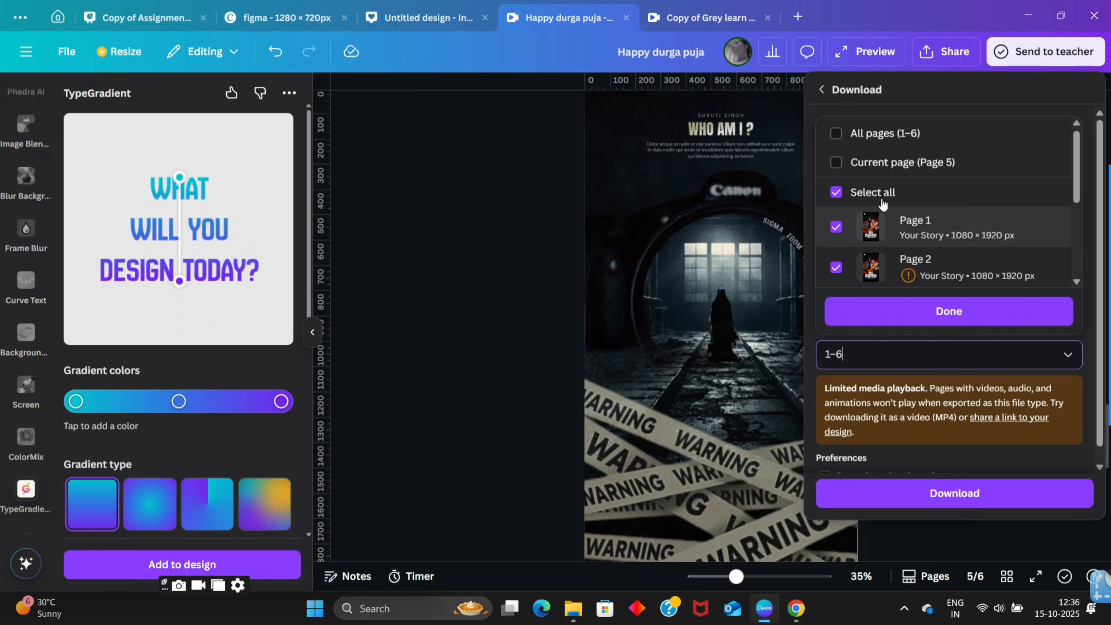
left_click(870, 158)
left_click(940, 312)
left_click(941, 492)
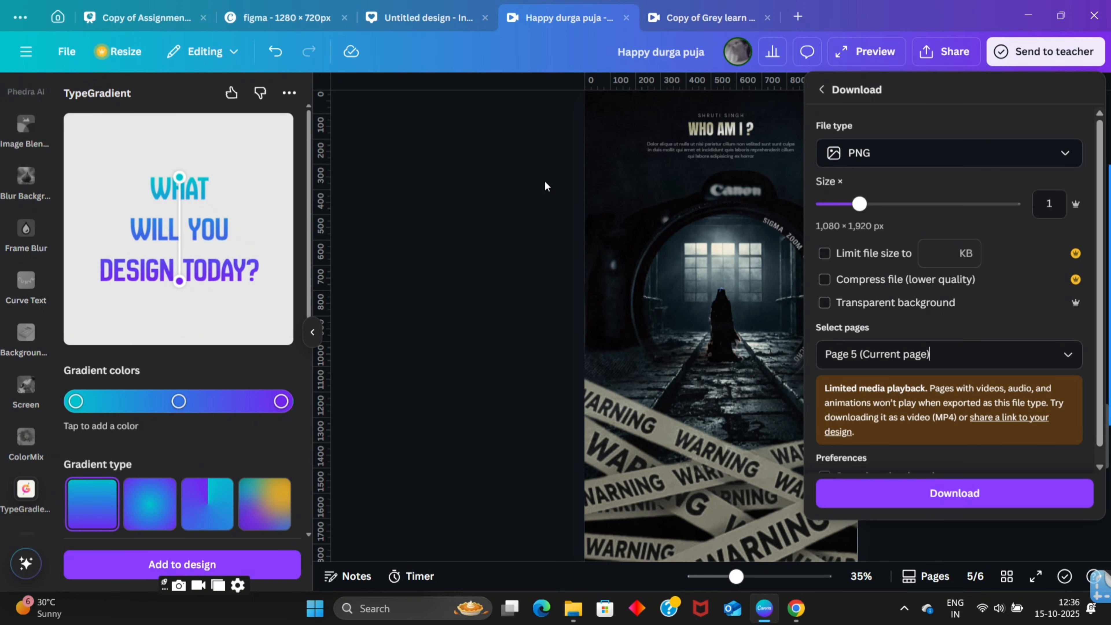
Select the full-page poster image on page 6 and look it over from its title to the warning tape
scroll(525, 266, "down", 5)
scroll(550, 295, "down", 4)
left_click(750, 262)
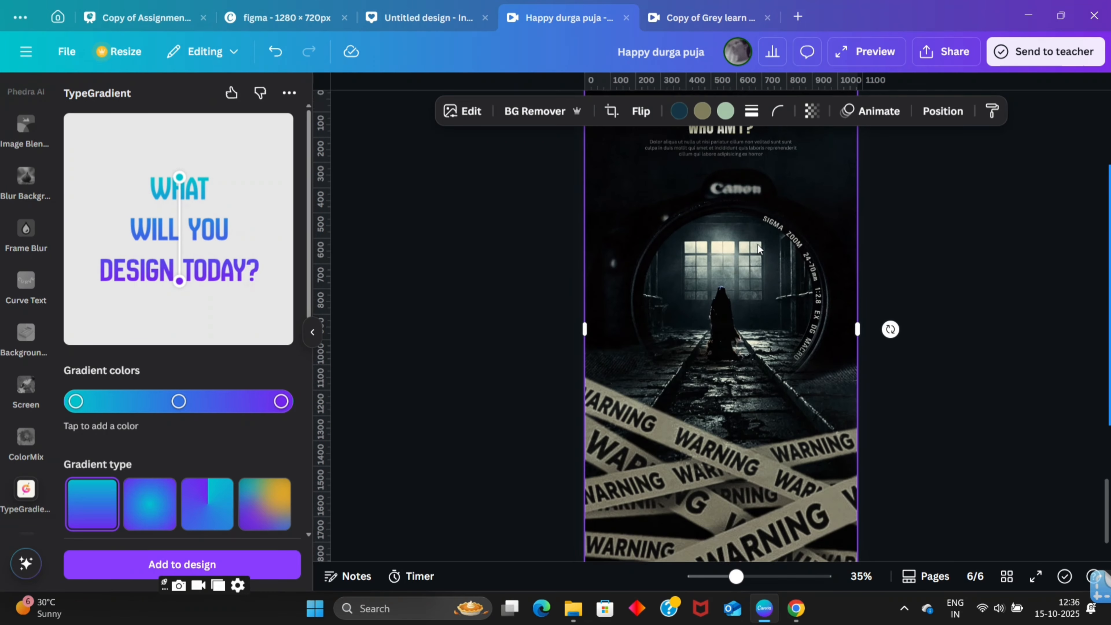
scroll(760, 289, "up", 1)
scroll(775, 302, "down", 1)
scroll(777, 294, "up", 1)
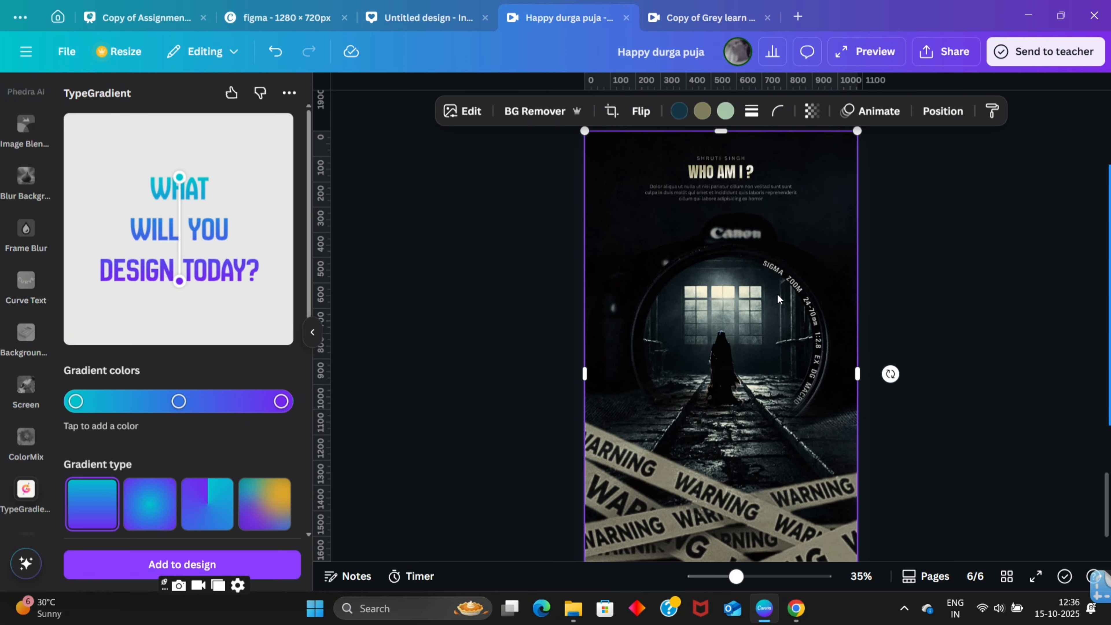
scroll(776, 294, "down", 1)
Examine the page 6 poster image's white balance, light, colour and texture adjustments, and clear the selection
left_click(454, 112)
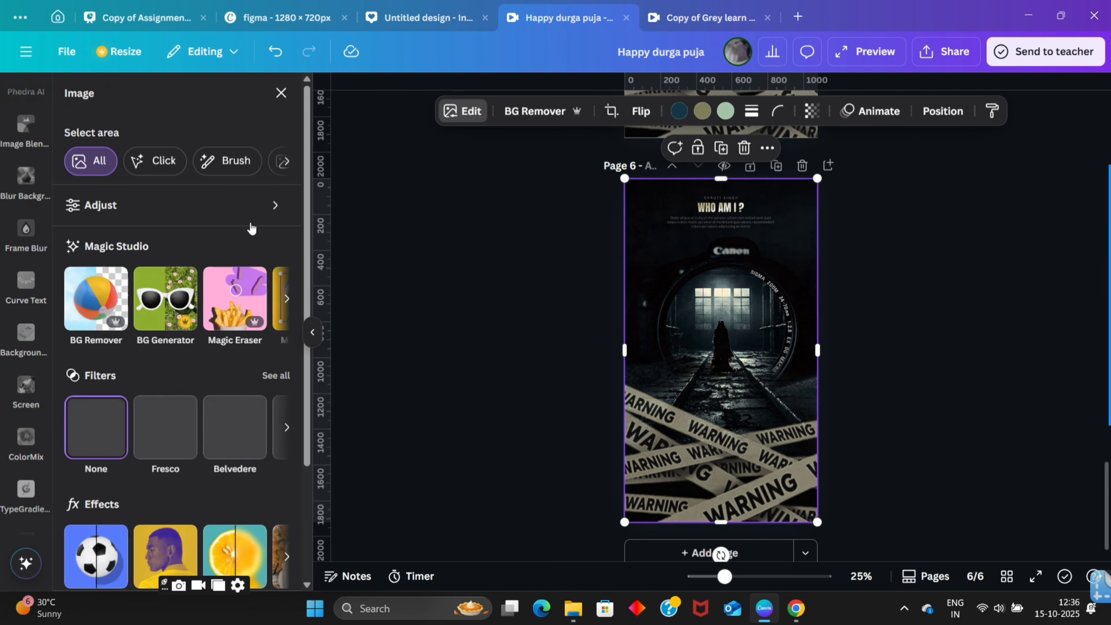
left_click(215, 206)
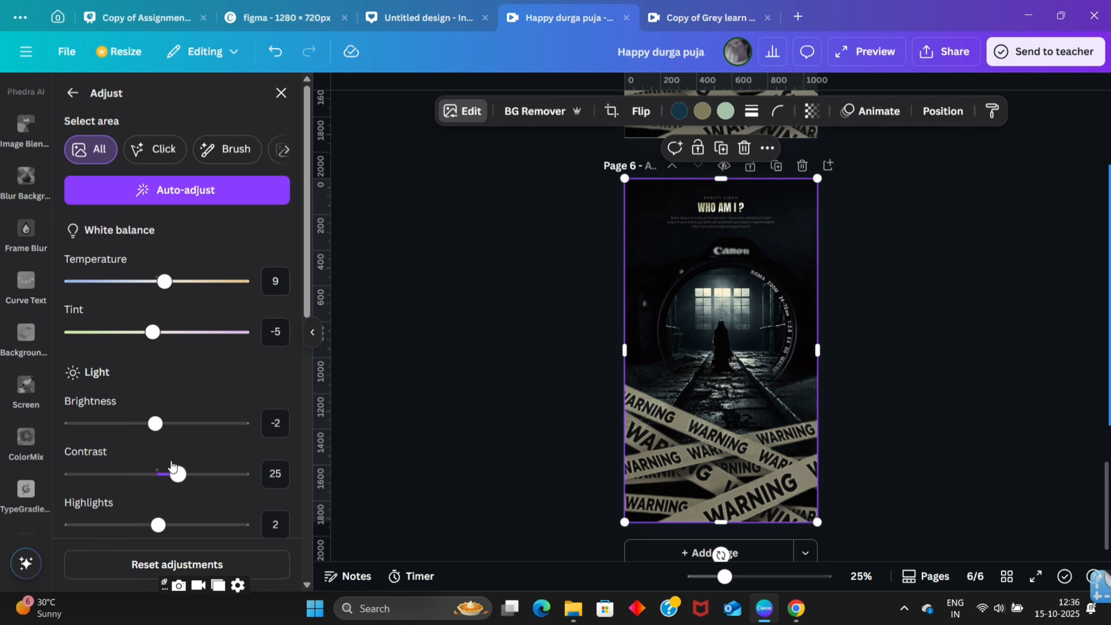
scroll(172, 465, "down", 5)
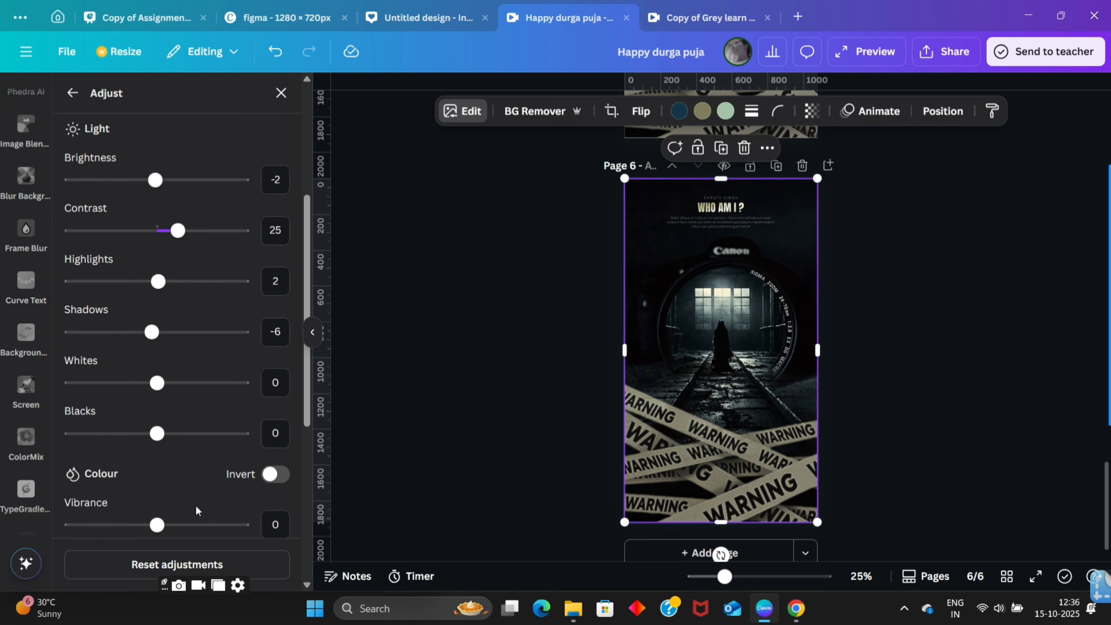
scroll(196, 510, "down", 5)
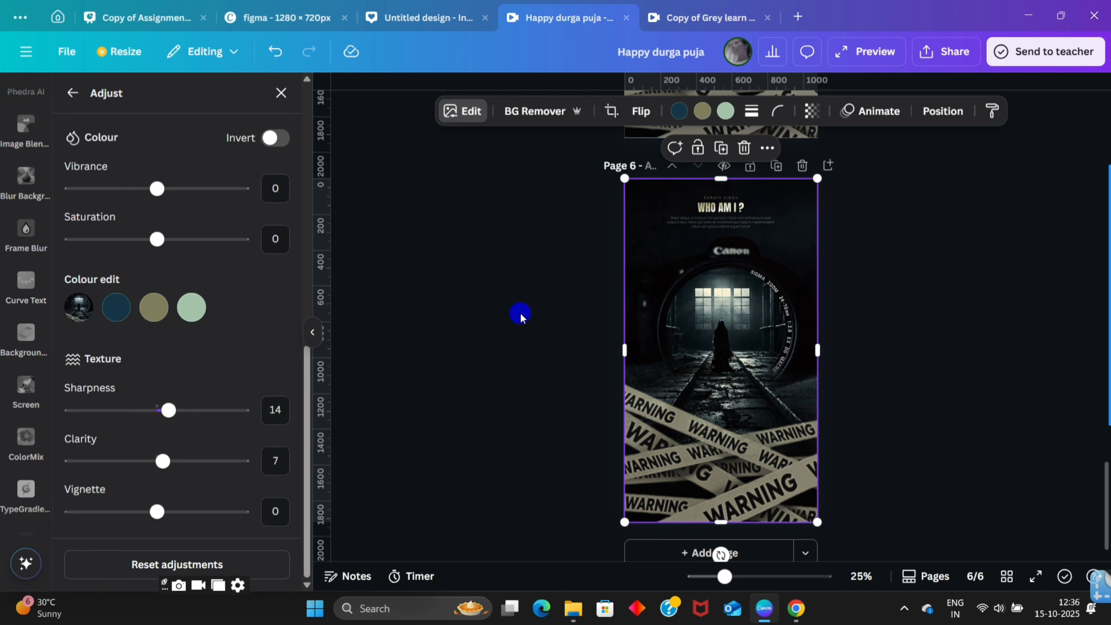
left_click(520, 312)
left_click(770, 331)
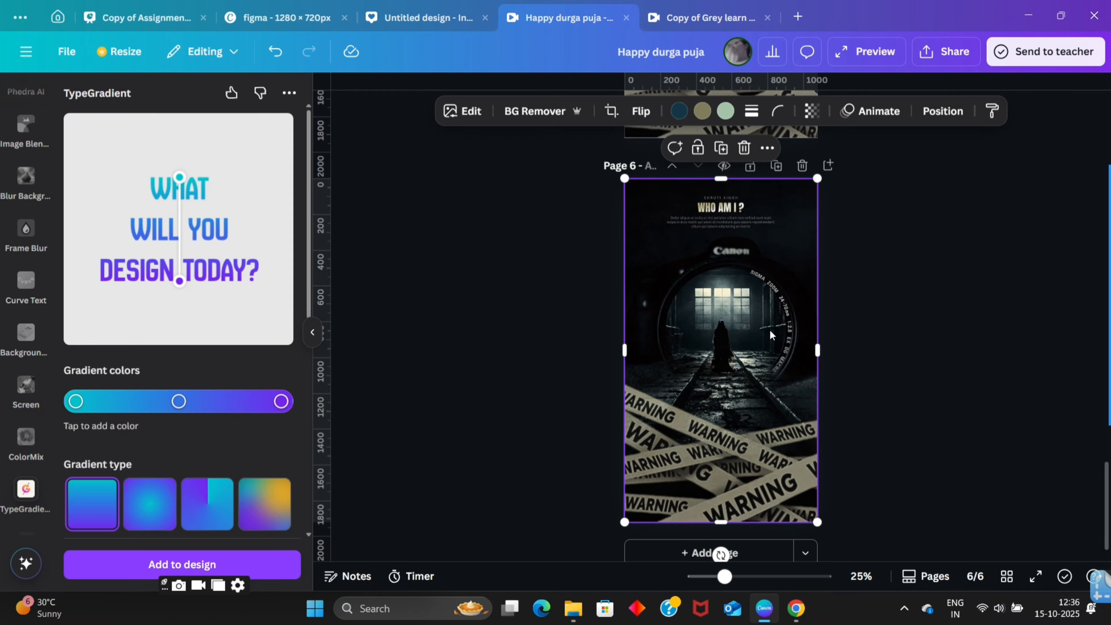
left_click(981, 258)
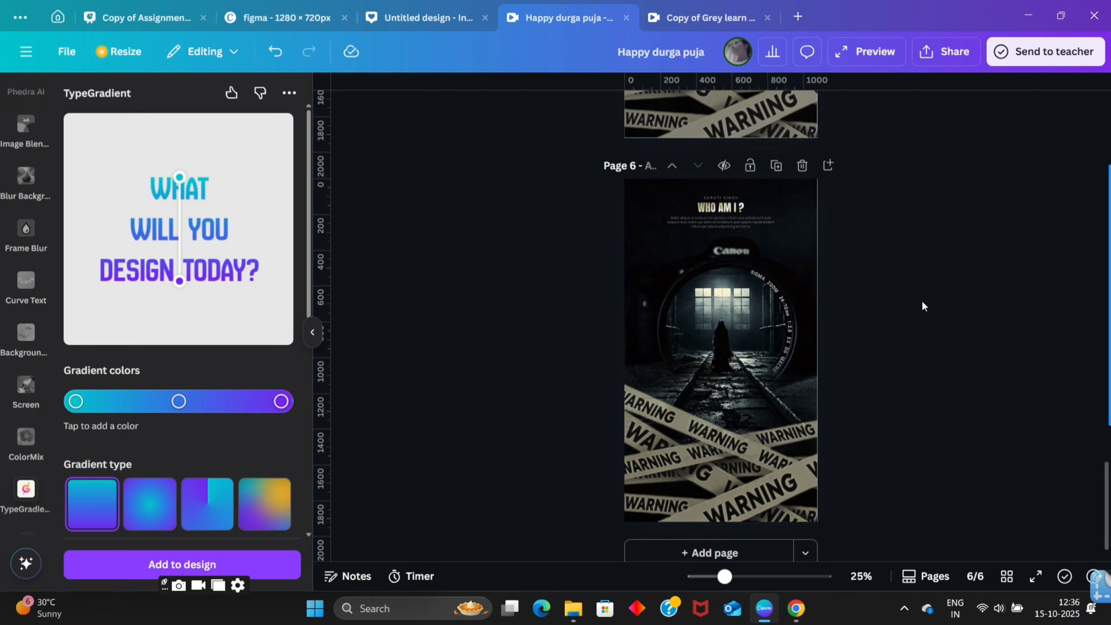